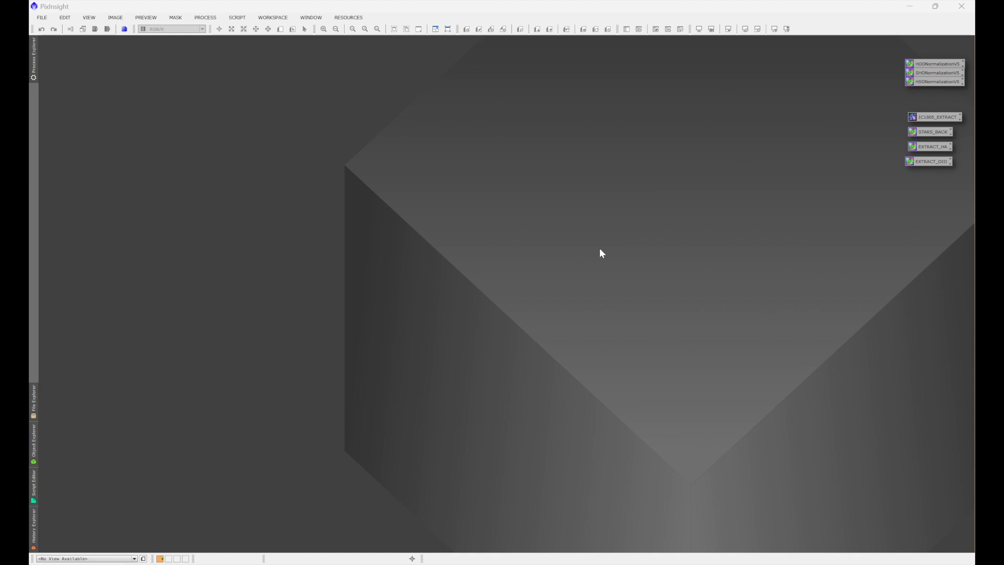
Step: Open the SpectrophotometricColorCalibration and FilterManager processes in the workspace
click(205, 17)
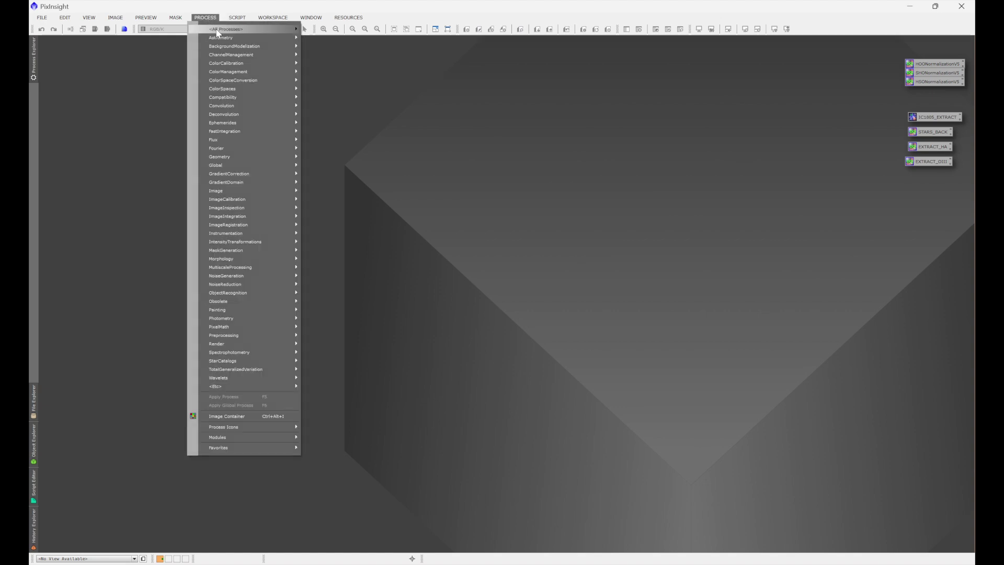
mouse_move(216, 28)
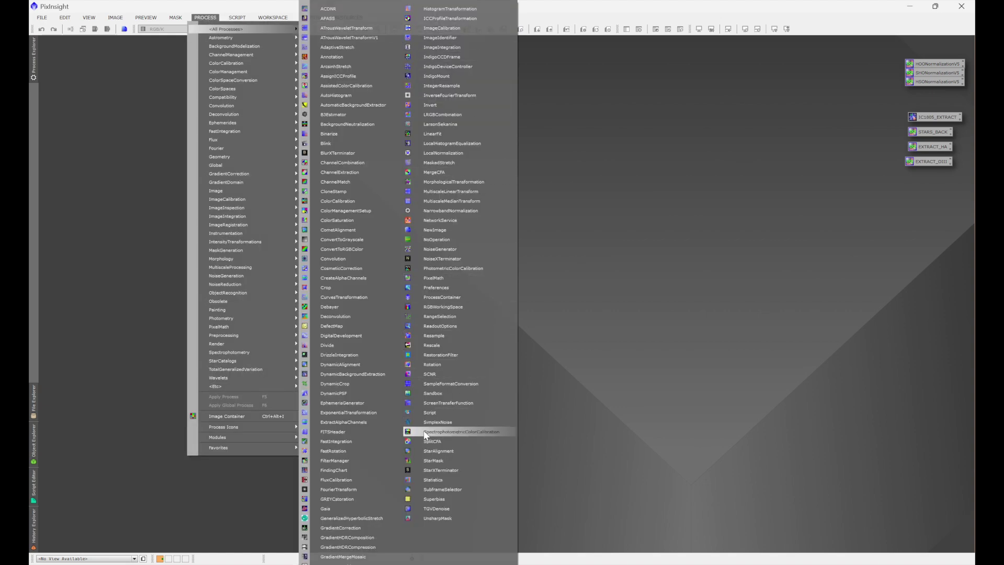
click(470, 432)
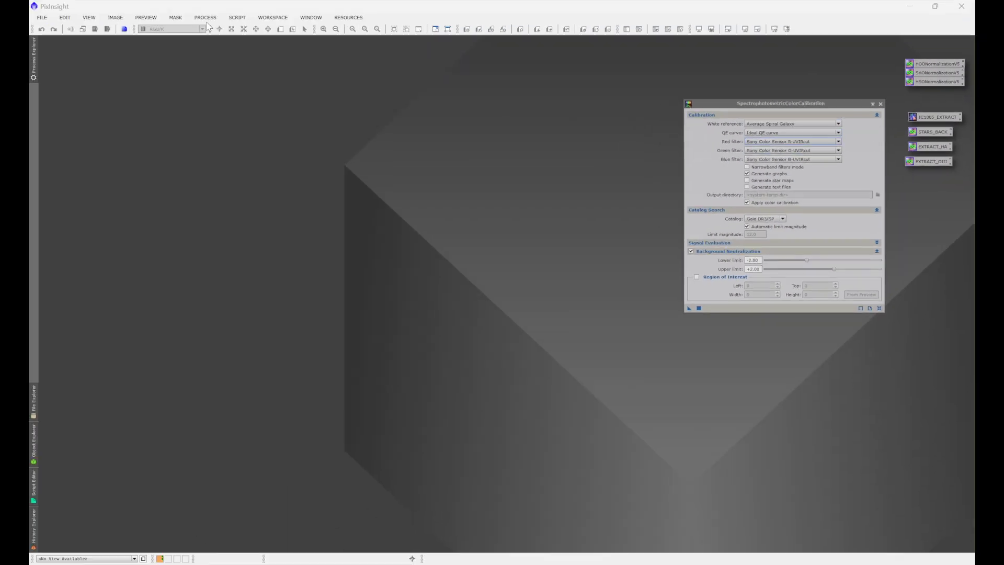
click(205, 18)
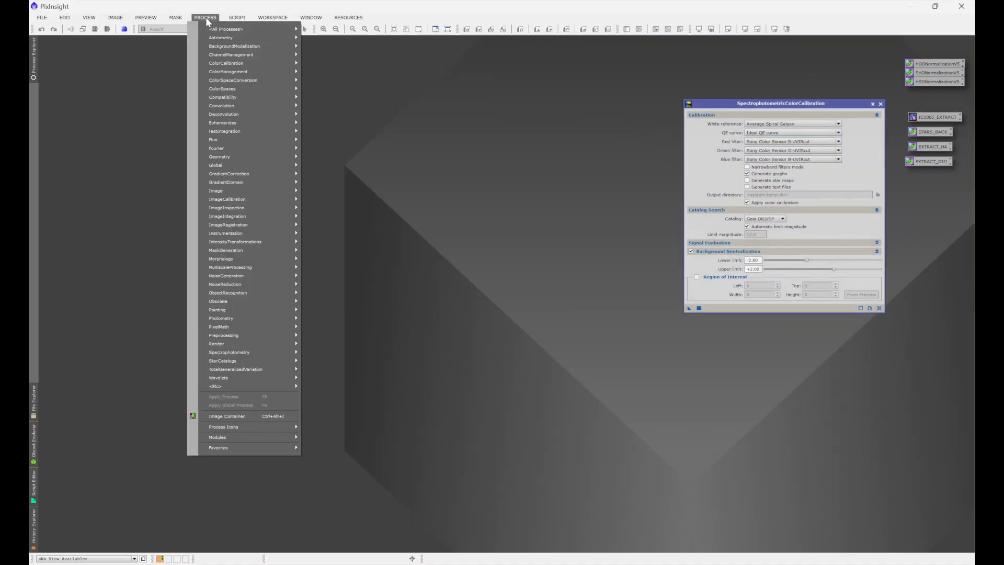
mouse_move(230, 30)
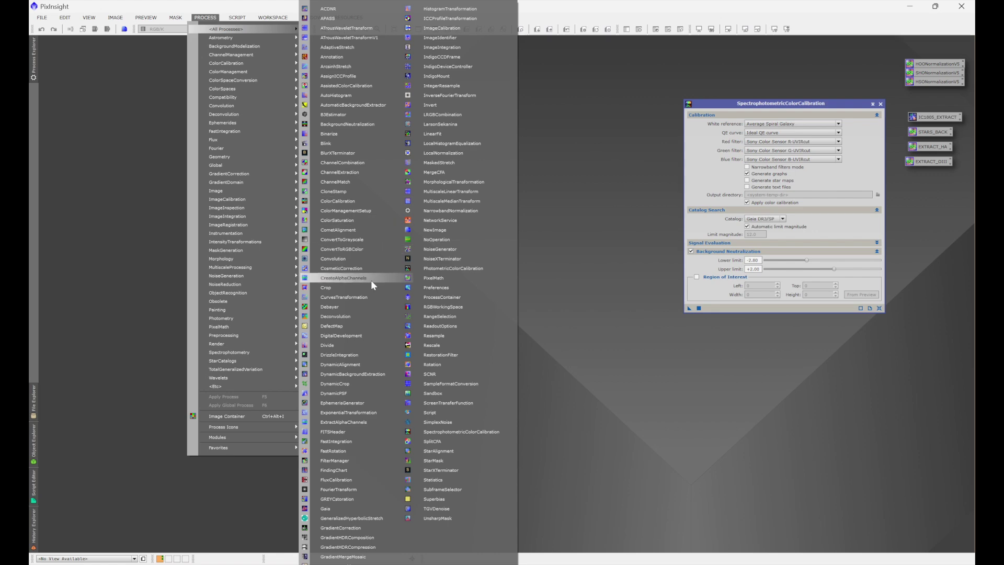
click(332, 462)
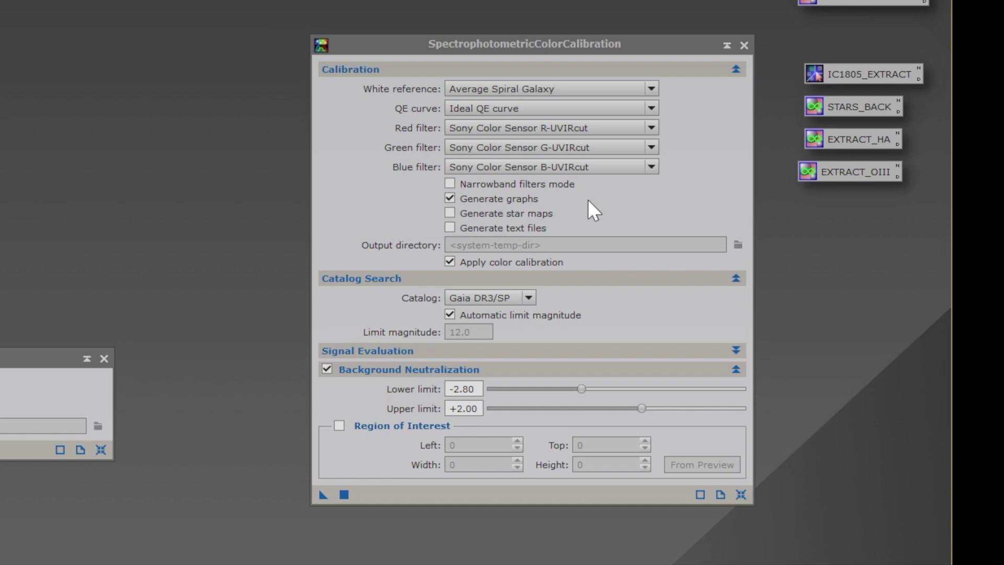
Step: Look through the available red filters in SpectrophotometricColorCalibration, including the Sony CMOS and Canon EOS entries, and leave the selection as it is
click(578, 128)
scroll(563, 272, down, 5)
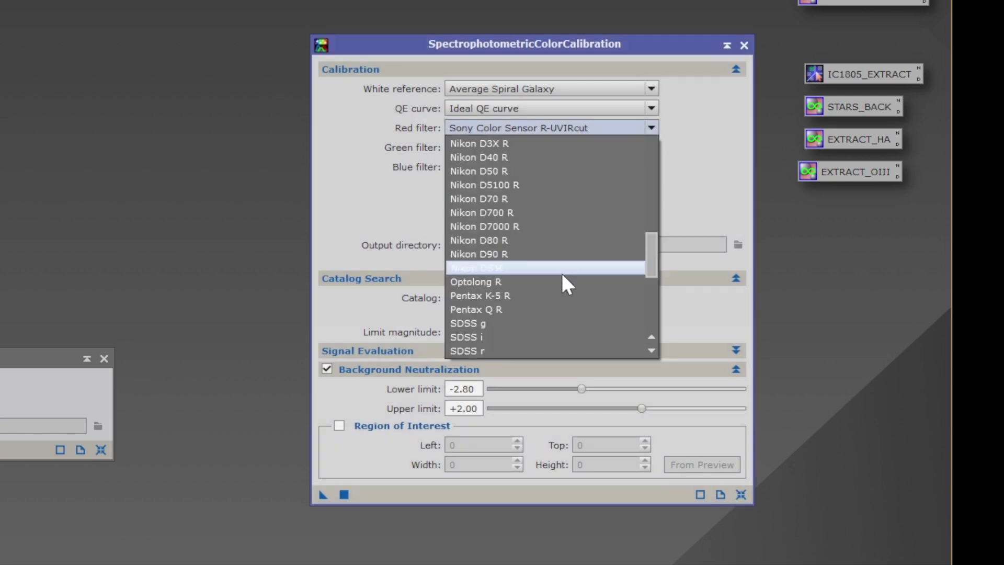
scroll(563, 275, down, 6)
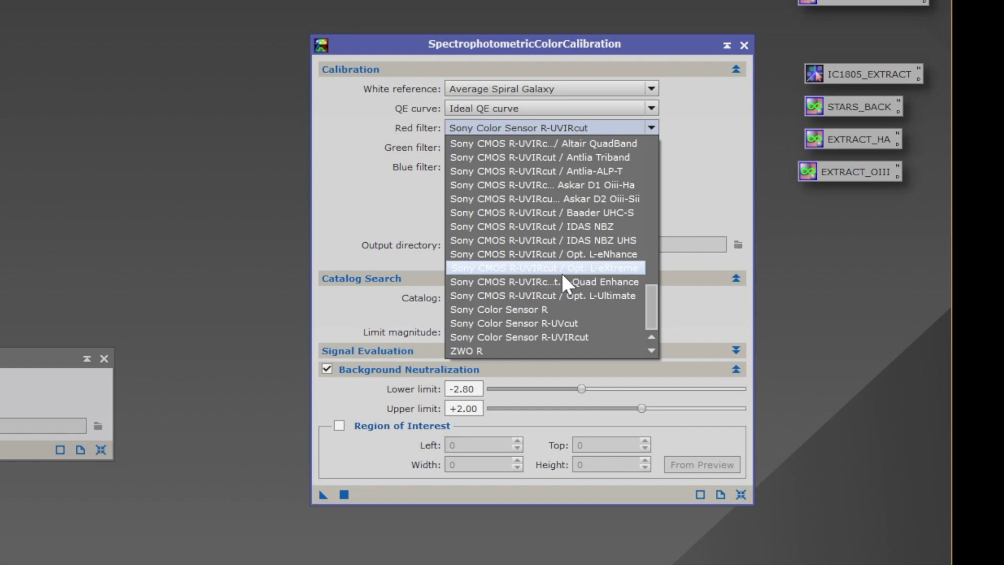
scroll(563, 276, up, 15)
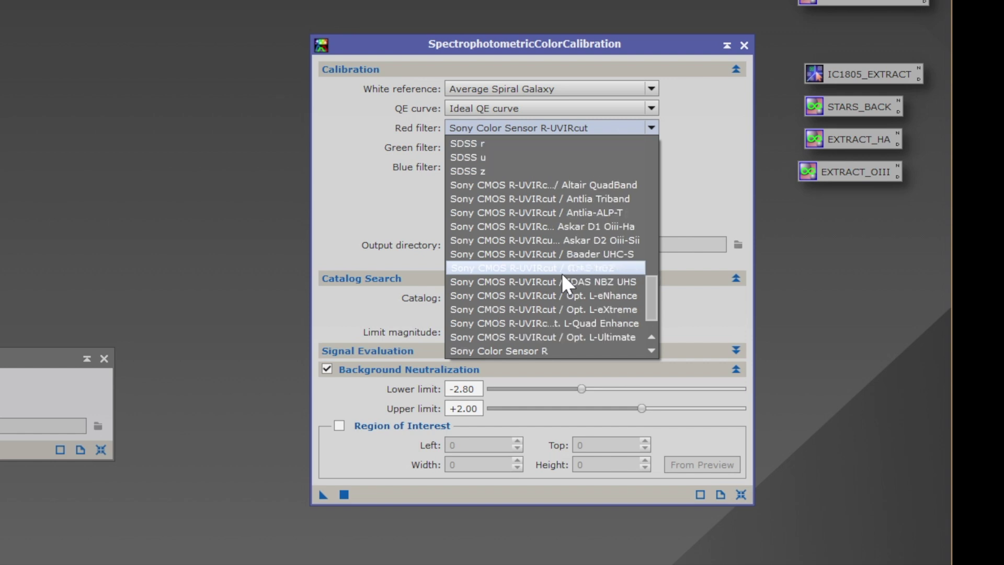
scroll(564, 283, up, 4)
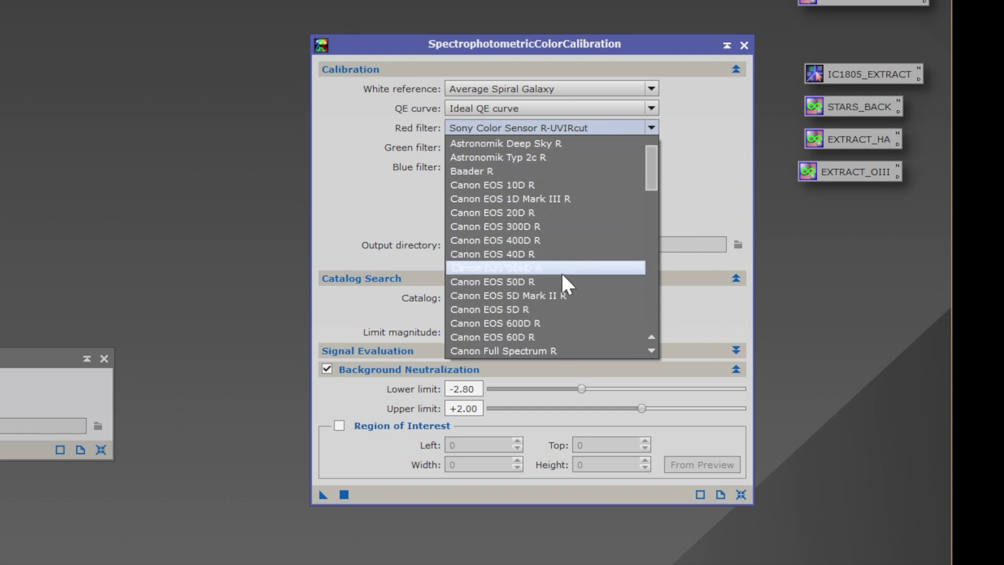
scroll(563, 275, down, 20)
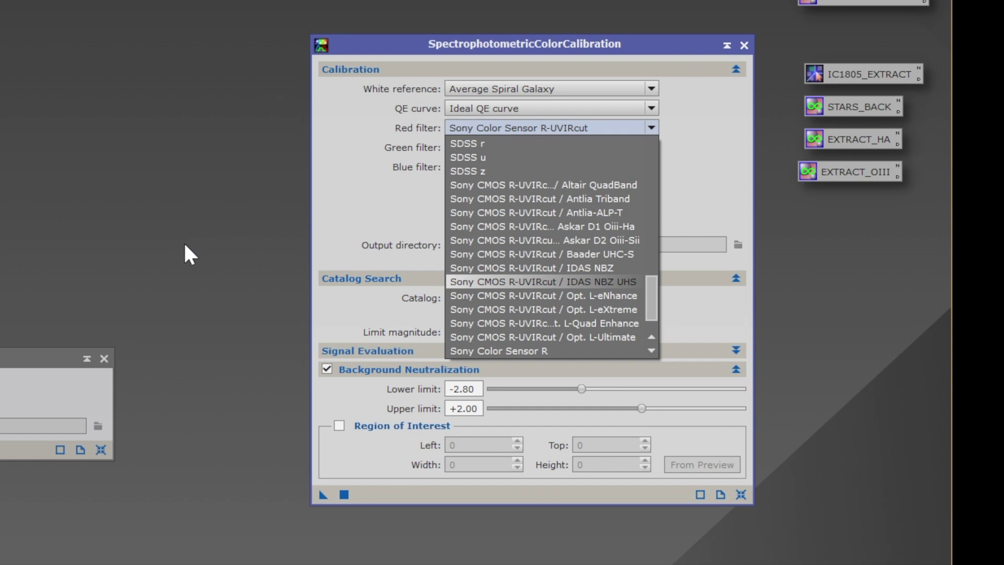
scroll(595, 158, down, 1)
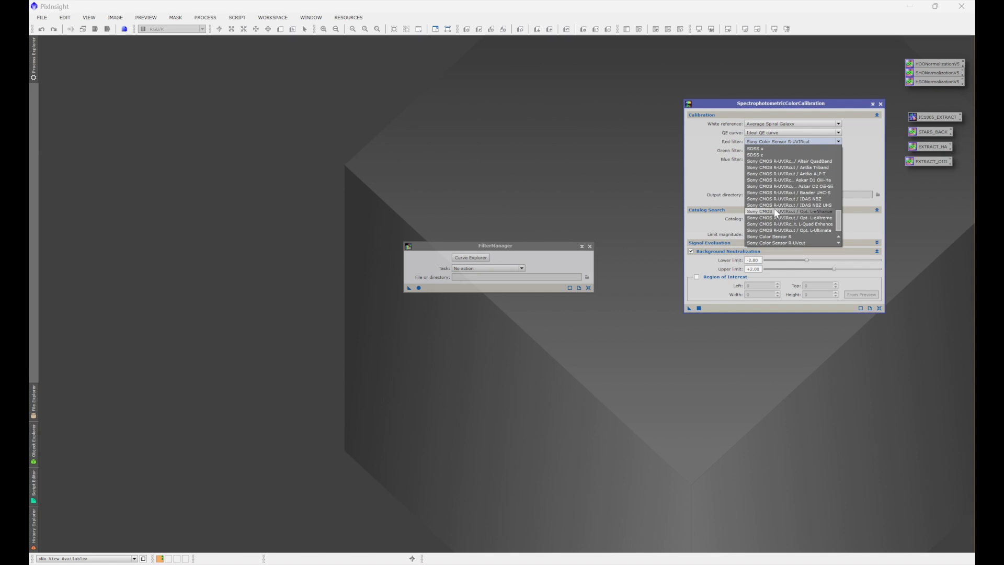
click(626, 246)
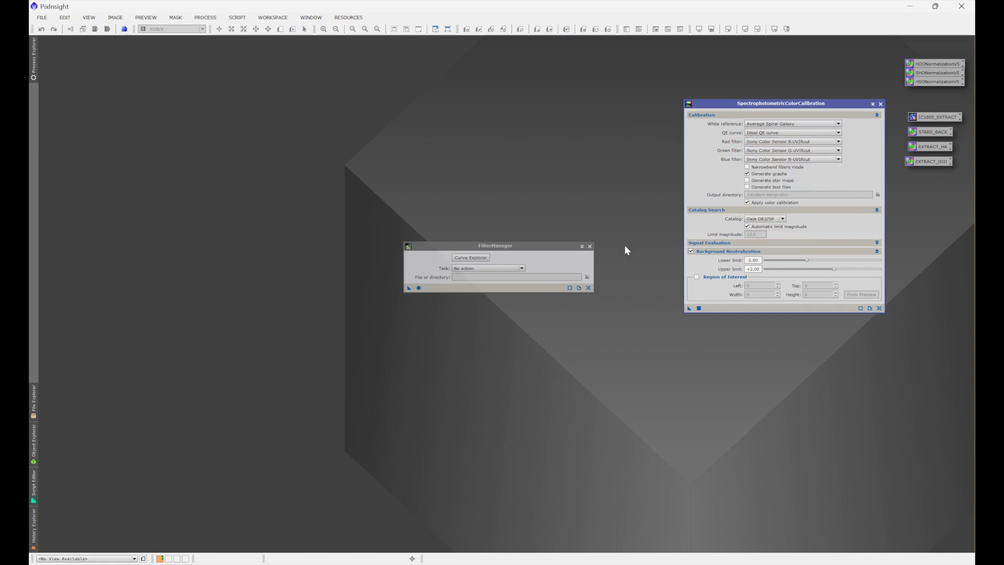
Step: Switch to the OneDrive page in the browser, download the PixInsight SPCC Custom Filters folder and show the zip in Downloads
key(alt+Tab)
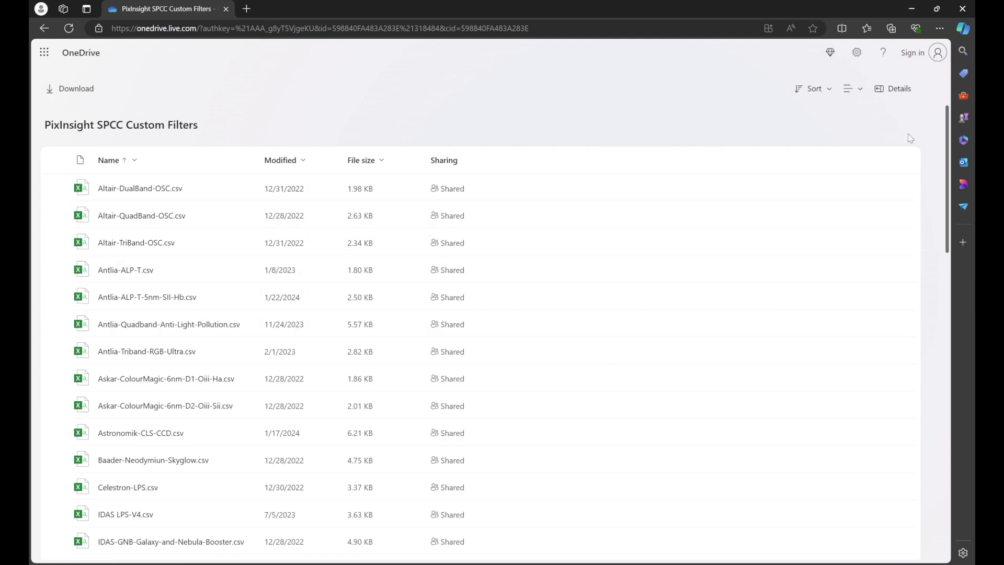
click(941, 29)
click(837, 156)
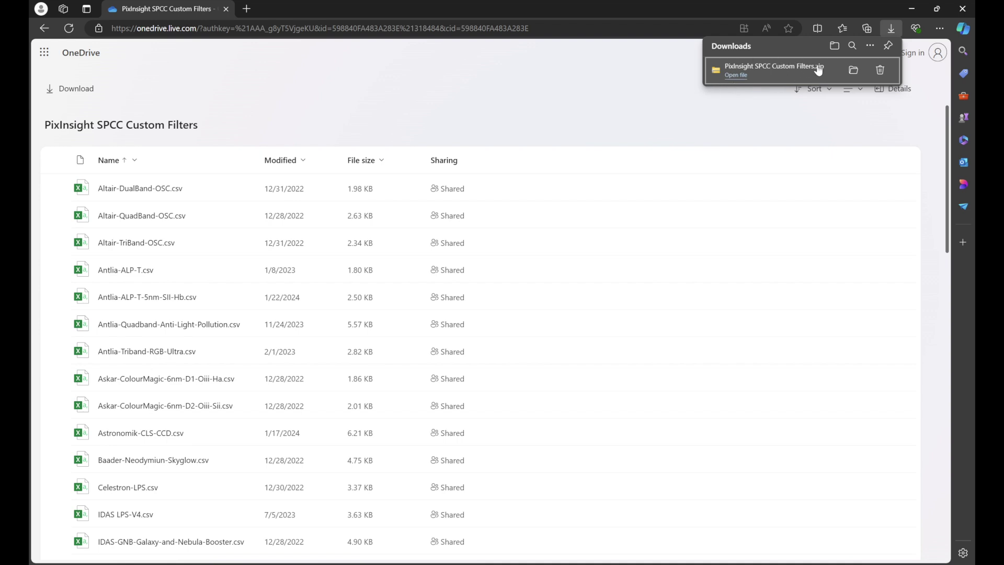
click(854, 73)
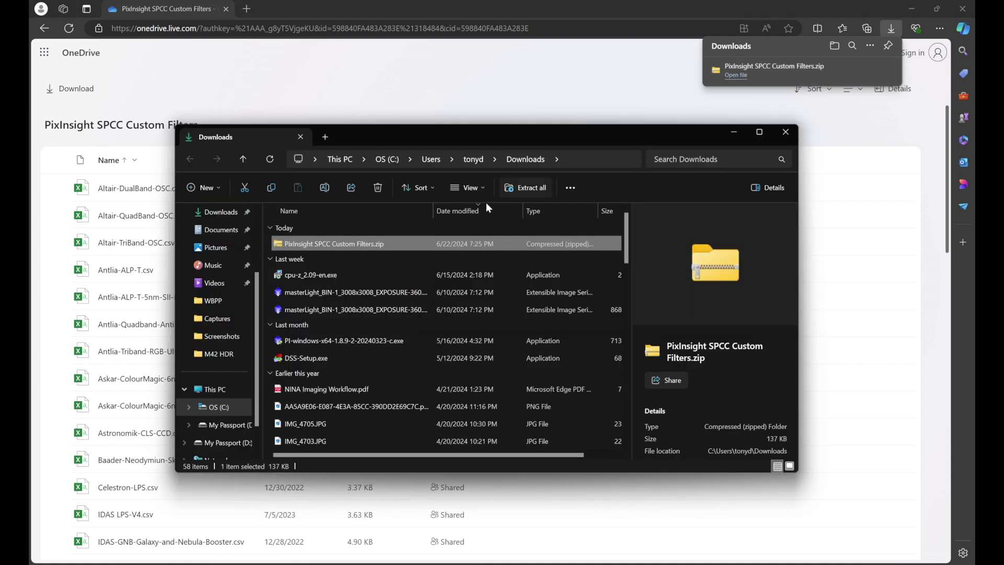
Step: Copy PixInsight SPCC Custom Filters.zip from Downloads and open the SPCC Filters folder on drive C
right_click(319, 247)
click(351, 236)
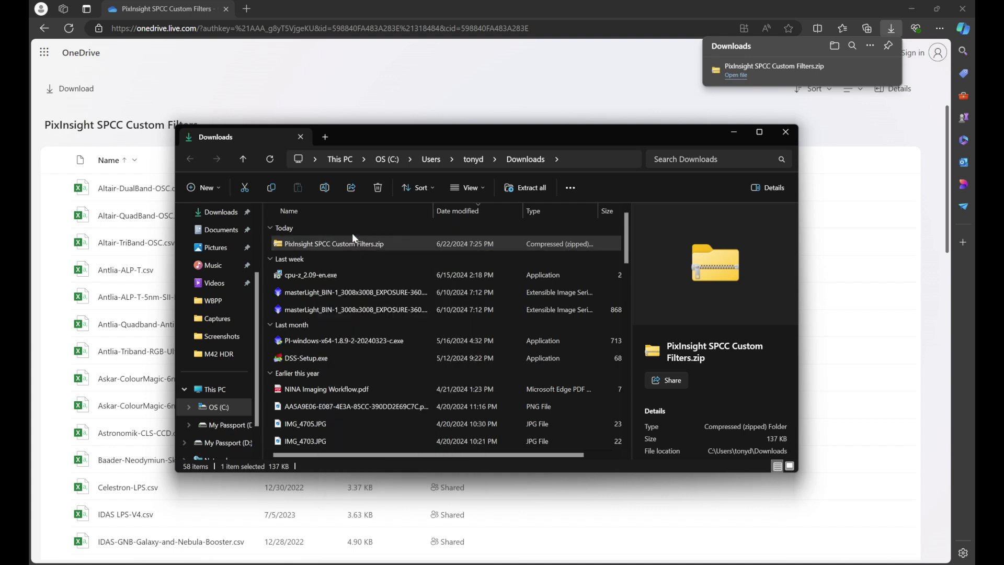
click(219, 397)
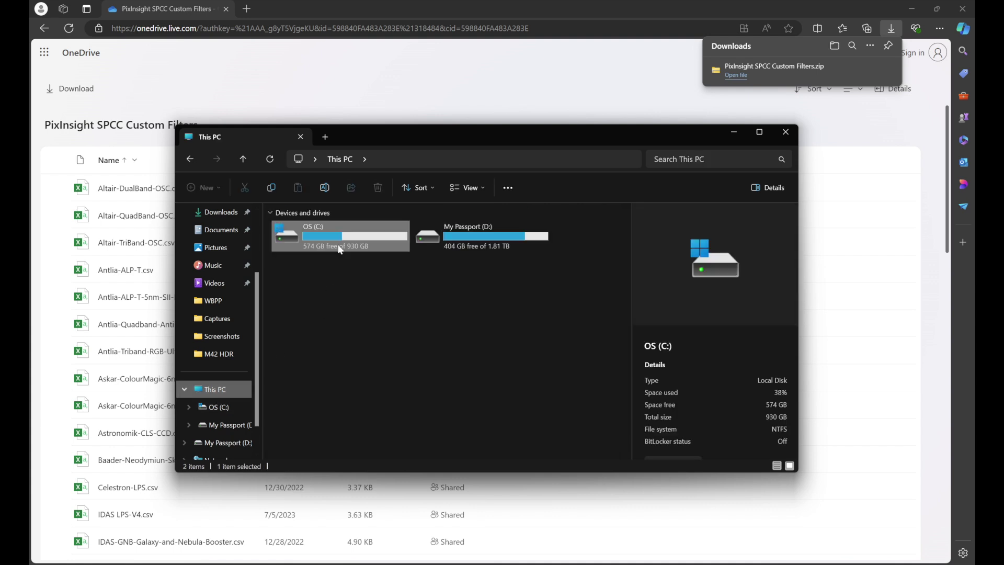
double_click(339, 245)
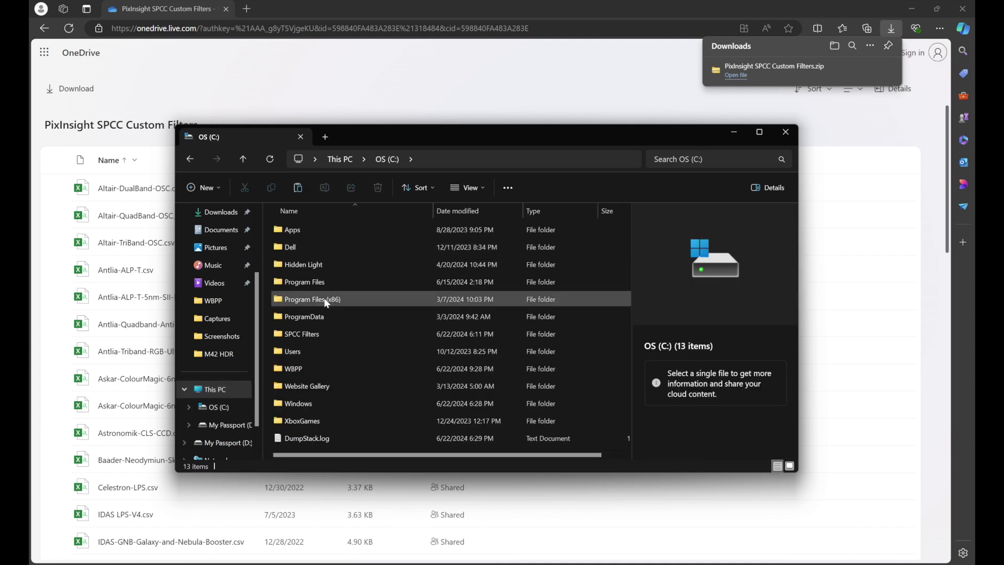
double_click(292, 335)
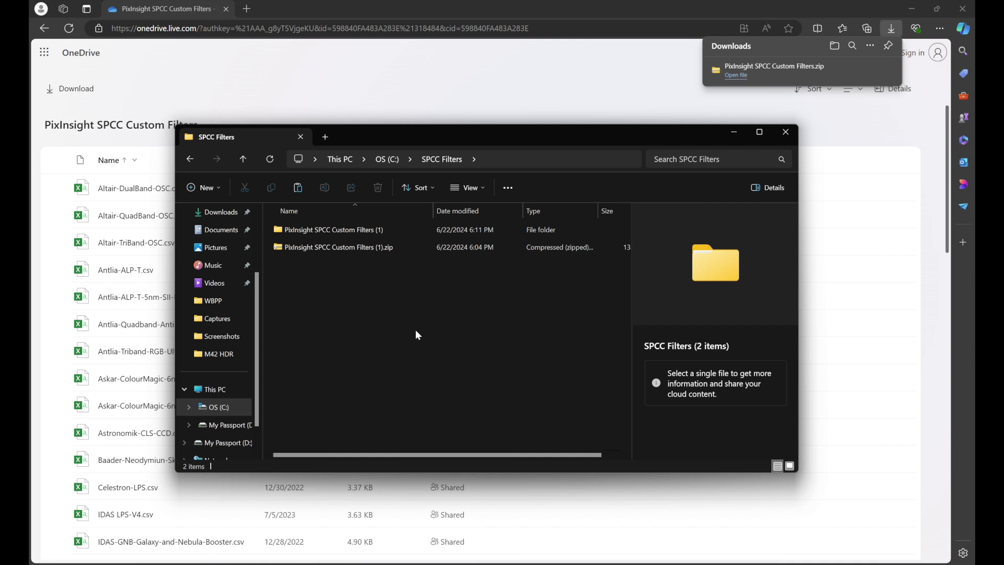
Step: Check the extraction option for PixInsight SPCC Custom Filters (1).zip without using it, and close the File Explorer window
right_click(377, 249)
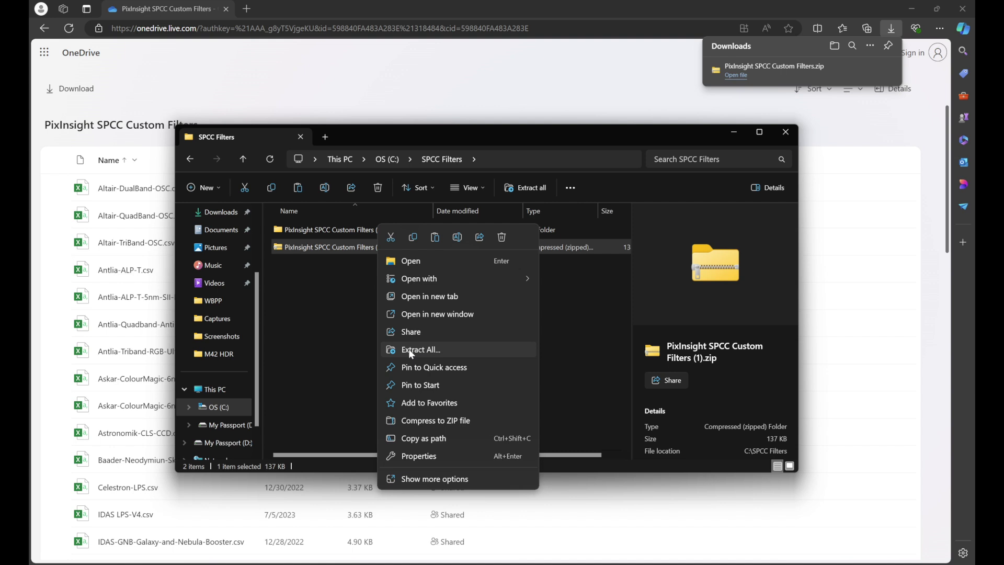
click(374, 221)
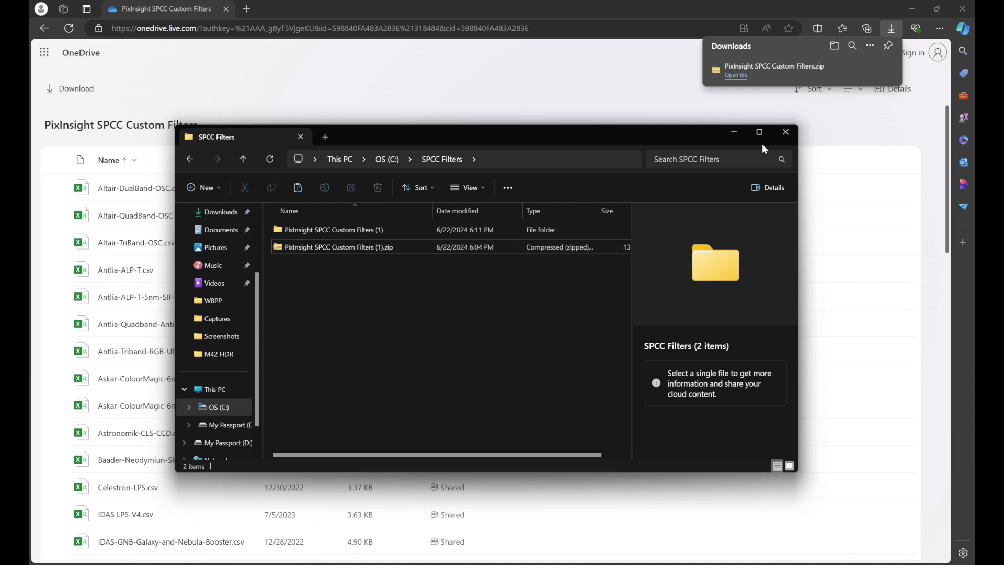
click(785, 132)
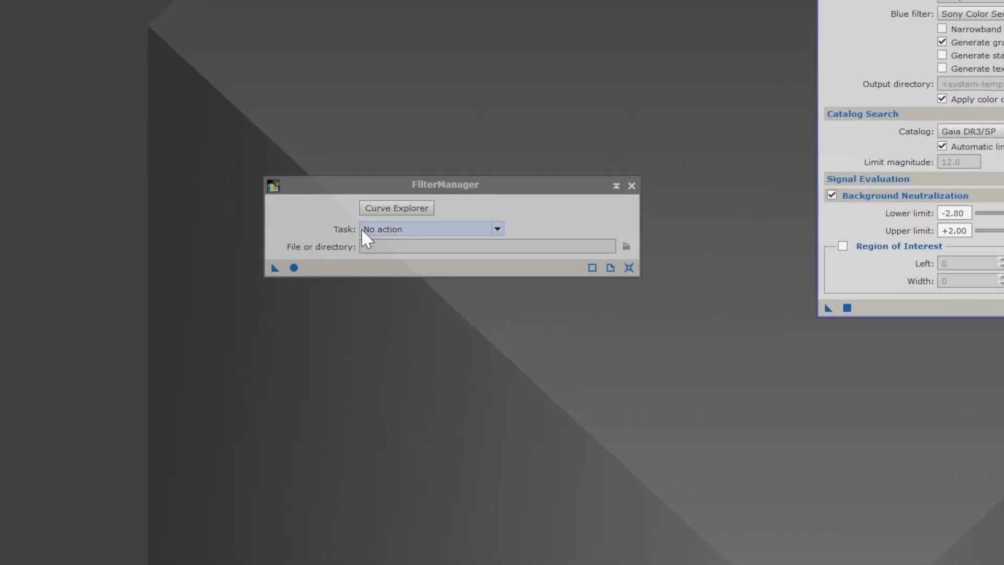
Step: Set the FilterManager task to Merge CSV filter definitions
mouse_move(337, 233)
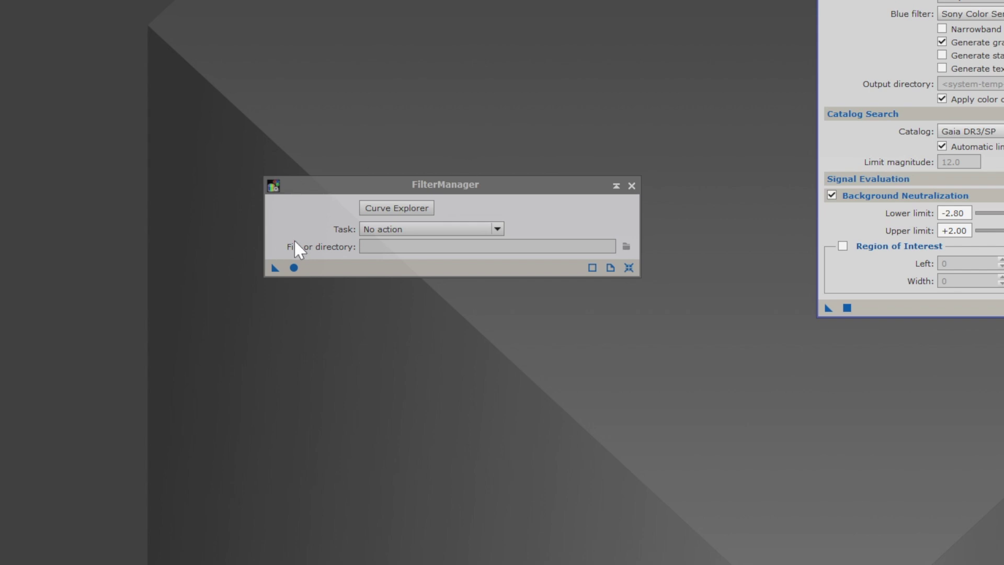
click(396, 229)
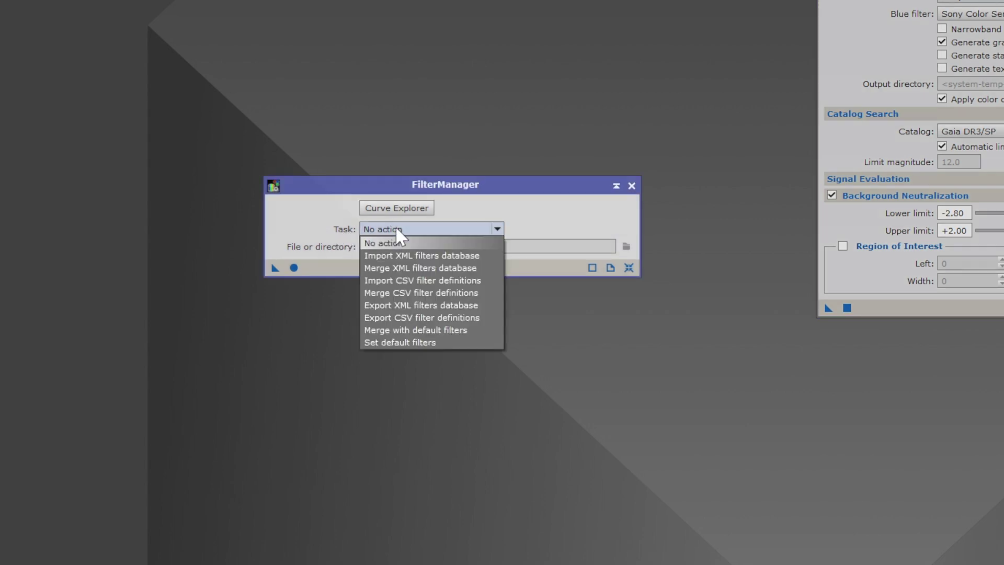
click(401, 294)
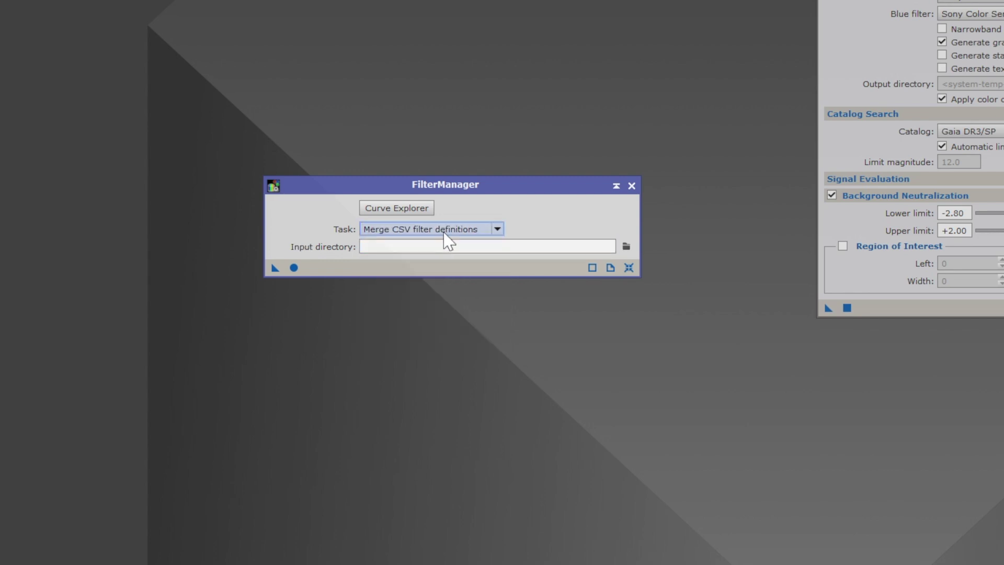
Step: Check which Sony red filters SpectrophotometricColorCalibration offers before merging the custom definitions
mouse_move(447, 242)
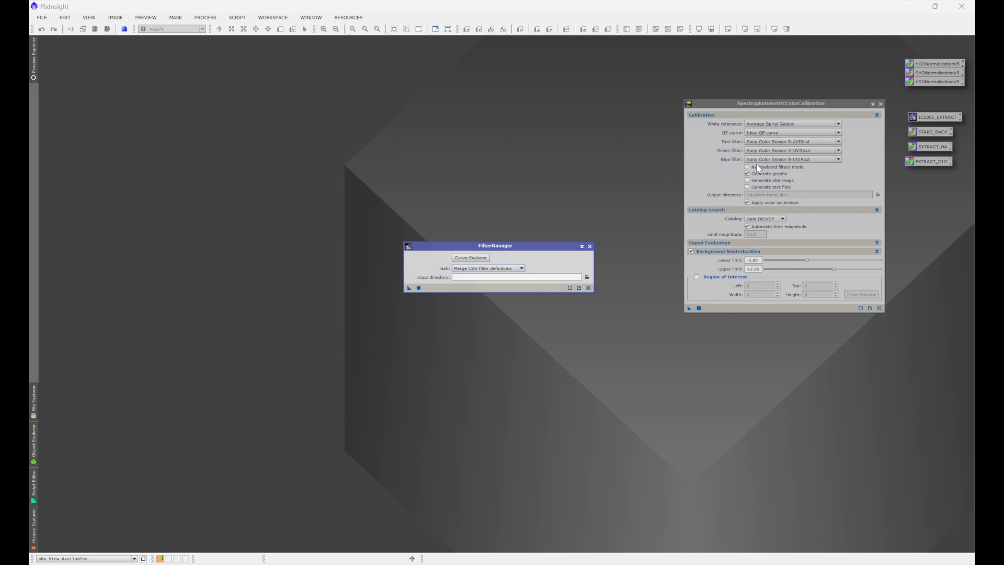
click(795, 141)
scroll(784, 240, down, 1)
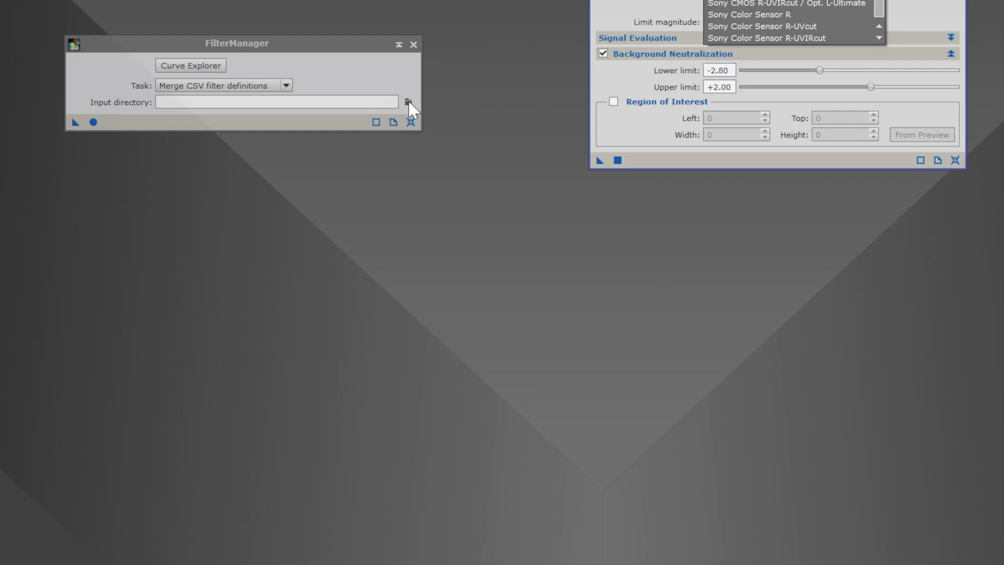
Step: Set the FilterManager input directory to C:/SPCC Filters/PixInsight SPCC Custom Filters (1)
click(409, 101)
click(146, 367)
double_click(331, 225)
click(268, 402)
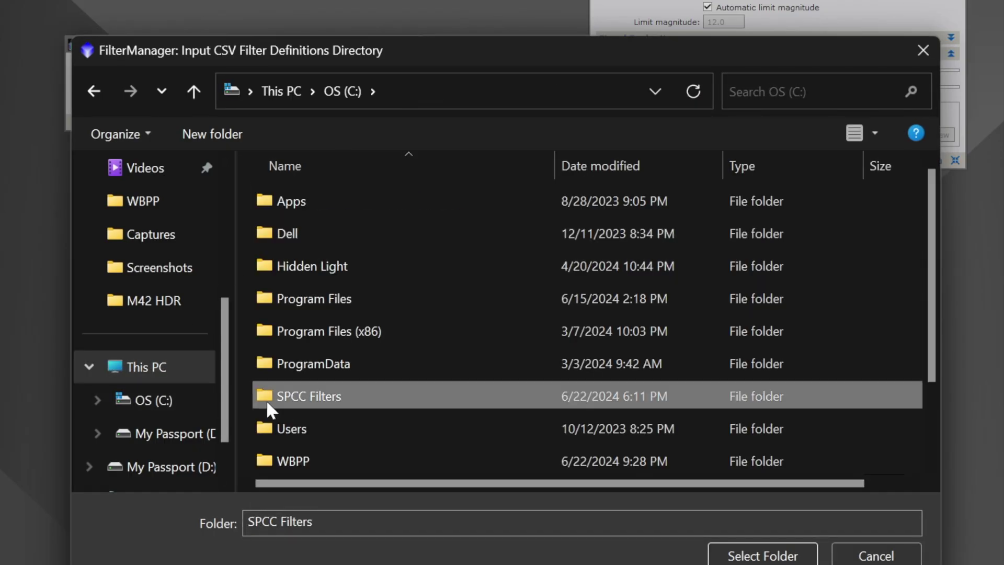
double_click(268, 403)
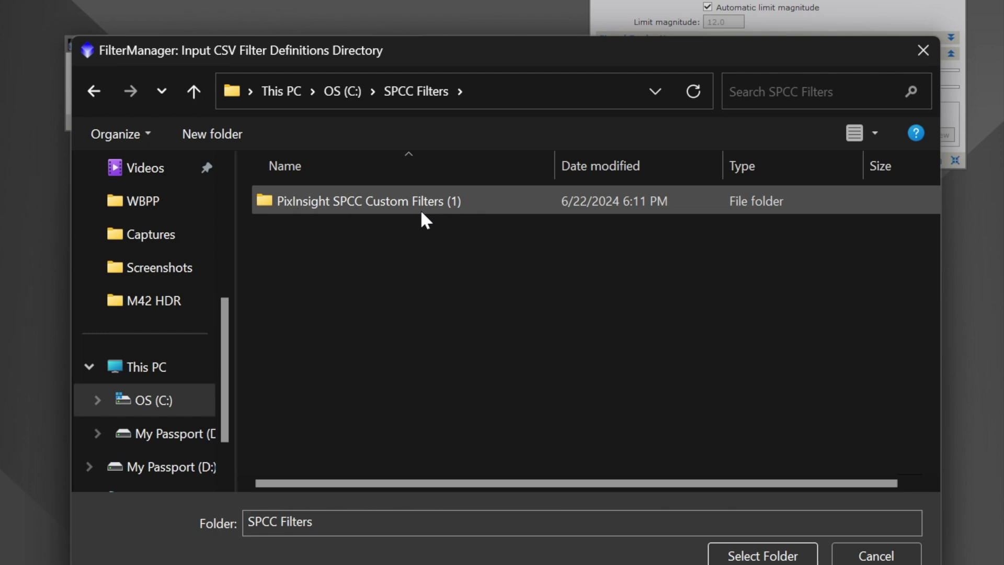
click(269, 208)
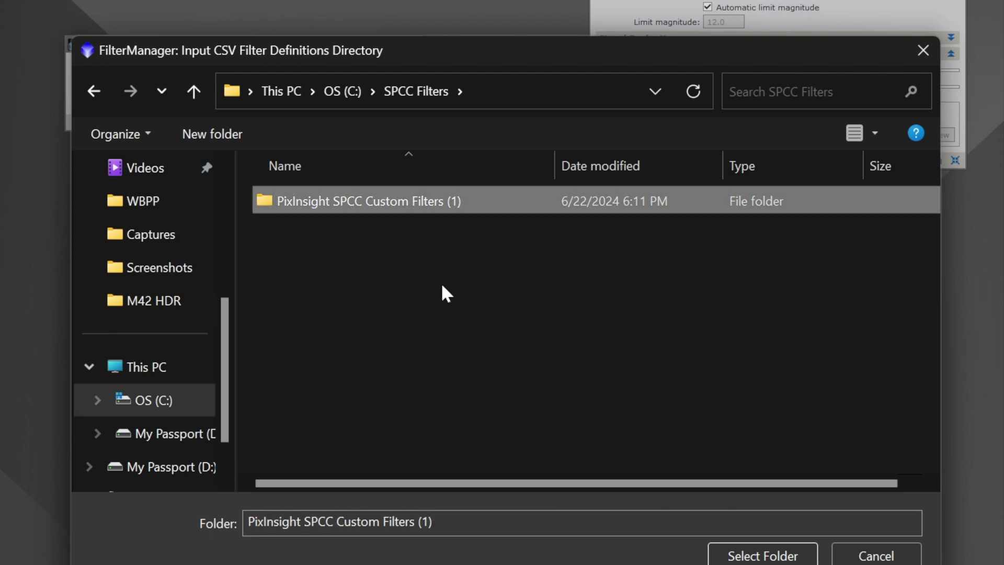
click(743, 556)
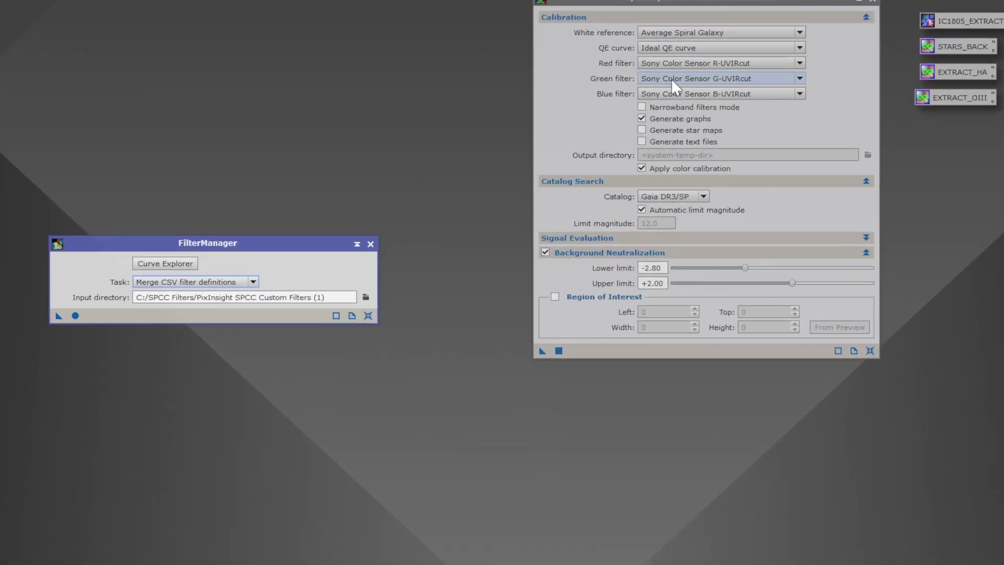
Step: Browse the red filter choices in SpectrophotometricColorCalibration, including the Sony CMOS R-UVIRcut combinations, without changing the selected filter
click(767, 142)
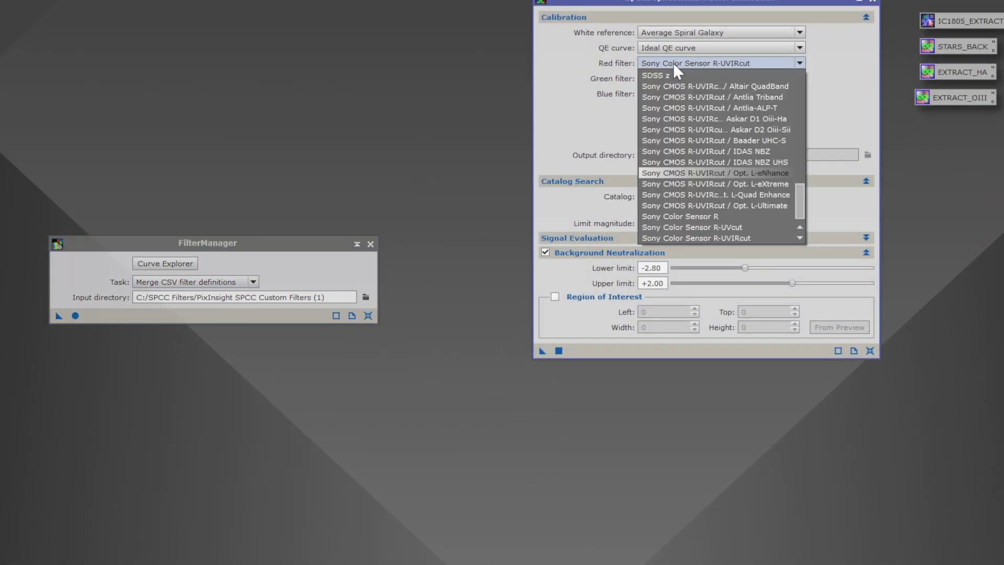
scroll(732, 225, up, 1)
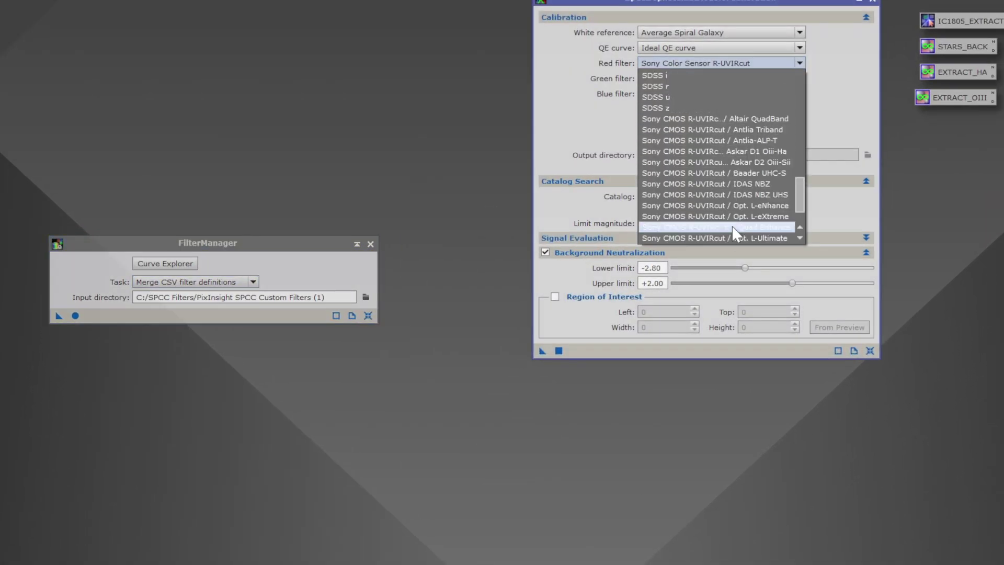
scroll(732, 225, up, 20)
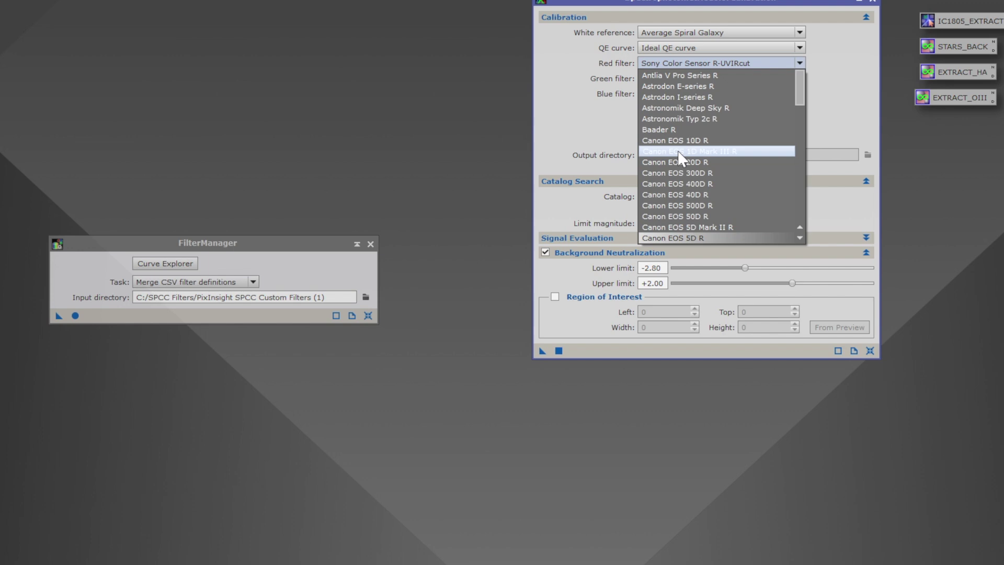
scroll(680, 157, down, 20)
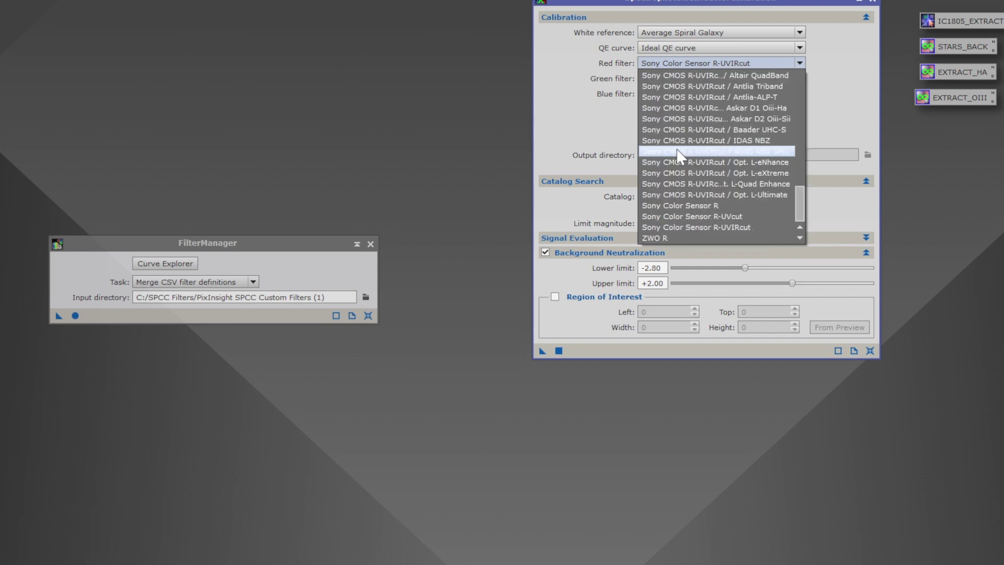
click(401, 236)
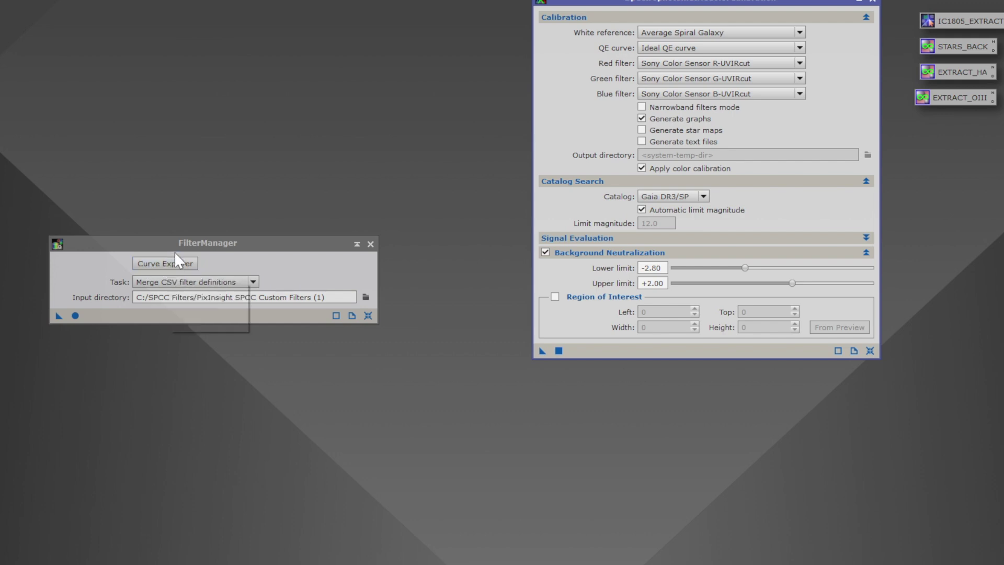
Step: View the filter list in FilterManager's Curve Explorer, close it, and recheck the Sony CMOS R-UVIRcut combinations among the red filters
click(164, 261)
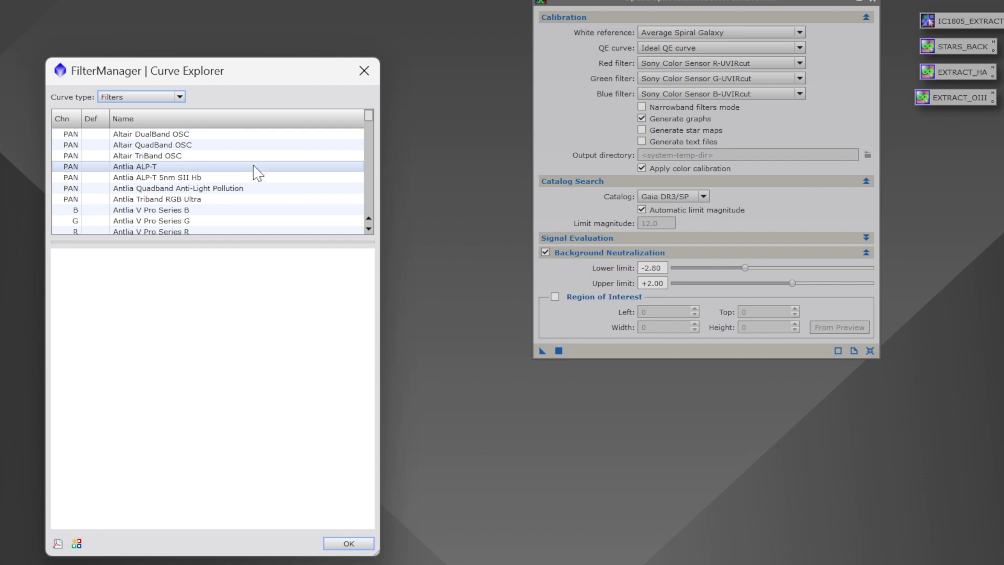
click(364, 71)
click(697, 63)
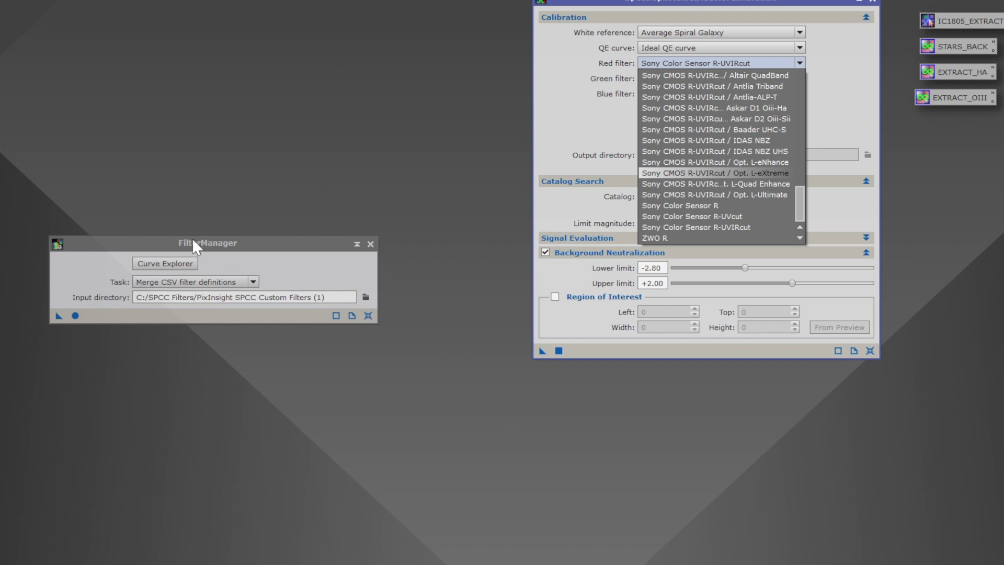
Step: Select the Antlia Quadband Anti-Light Pollution and Sony Color Sensor B-UVIRcut filters together in FilterManager's Curve Explorer
click(183, 261)
click(183, 261)
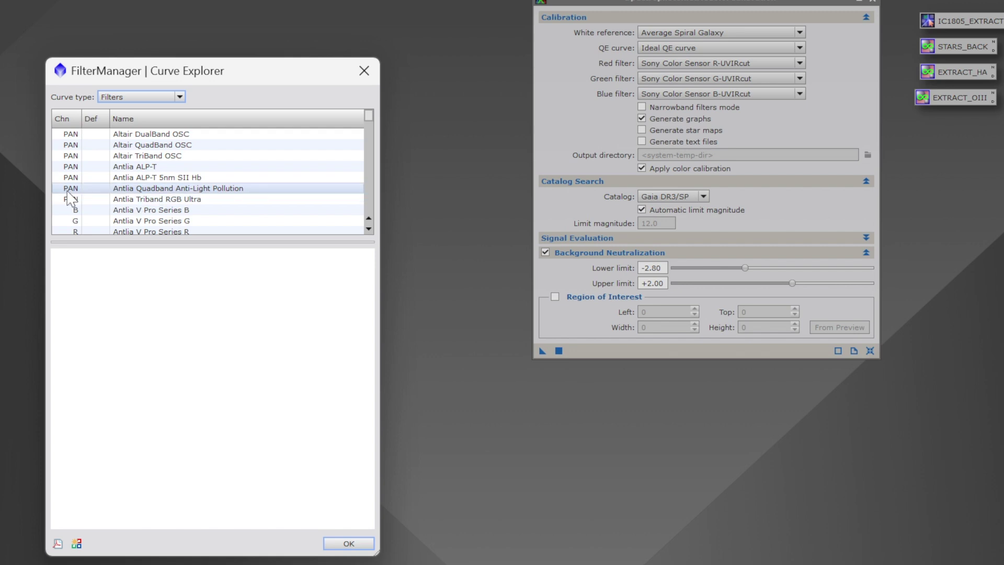
click(151, 189)
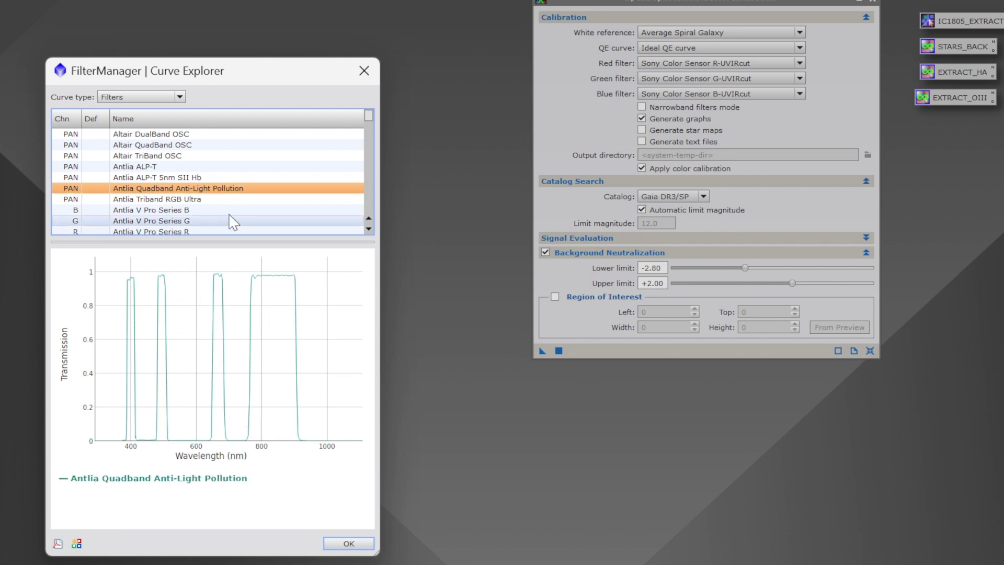
scroll(243, 198, down, 3)
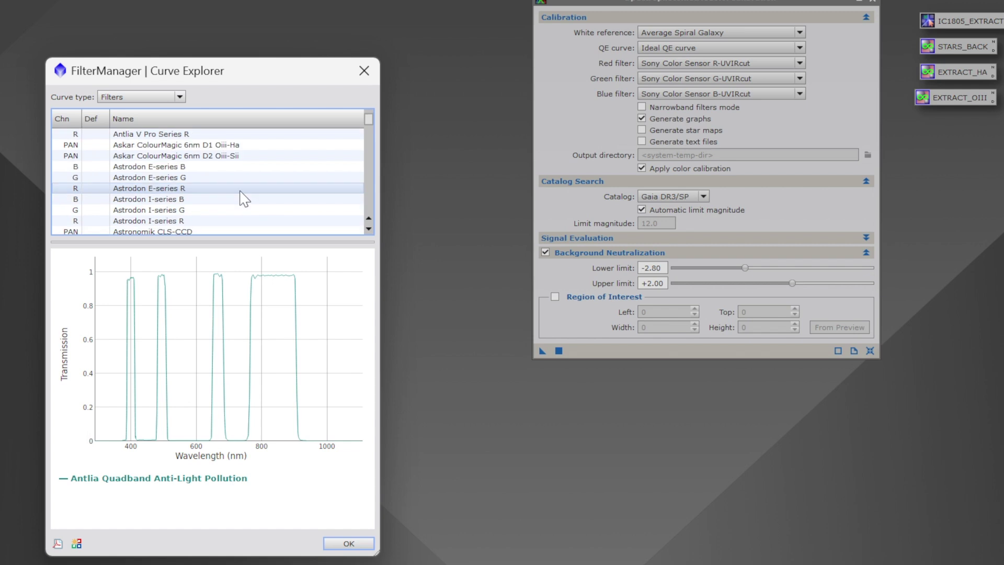
scroll(242, 198, down, 15)
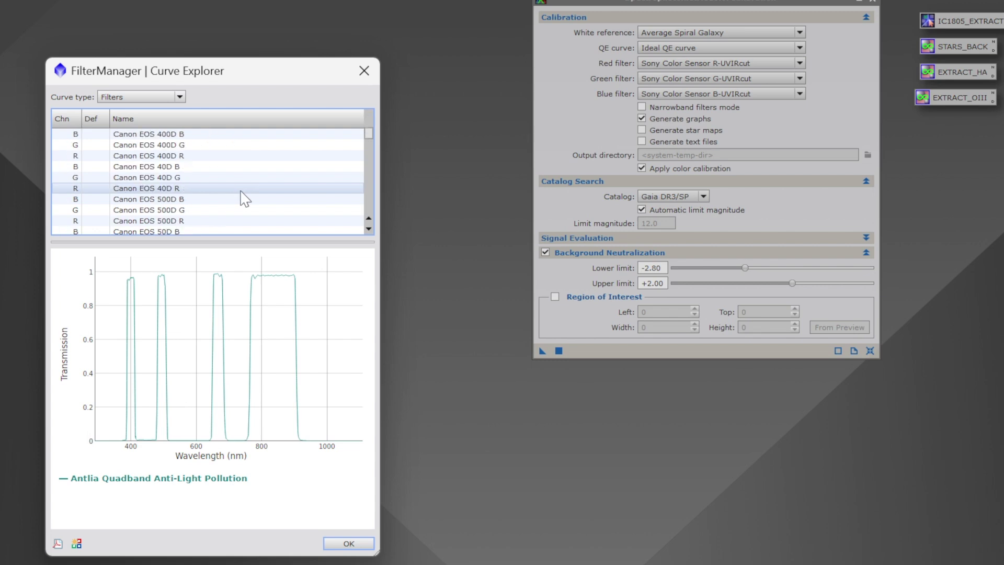
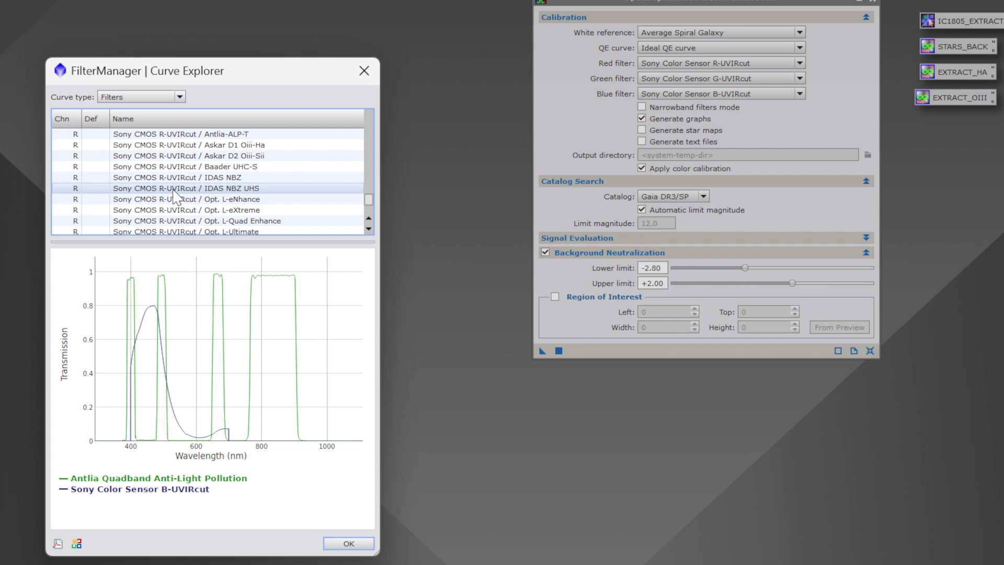
scroll(175, 196, down, 3)
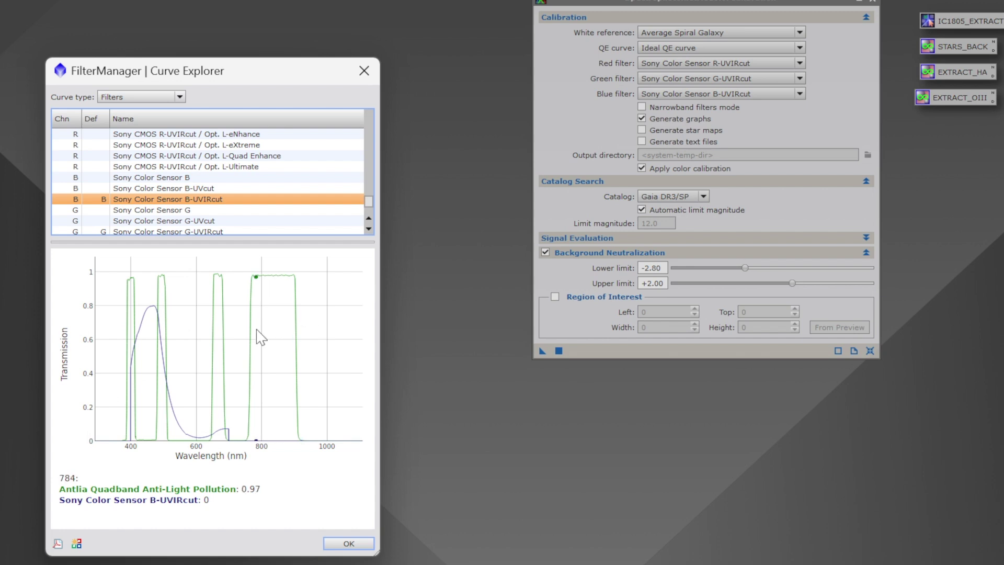
Step: Combine the selected pair into a filter named Sony CMOS B-UVIRcut / Antlia Quadband on channel B, copying the name for reuse
click(78, 544)
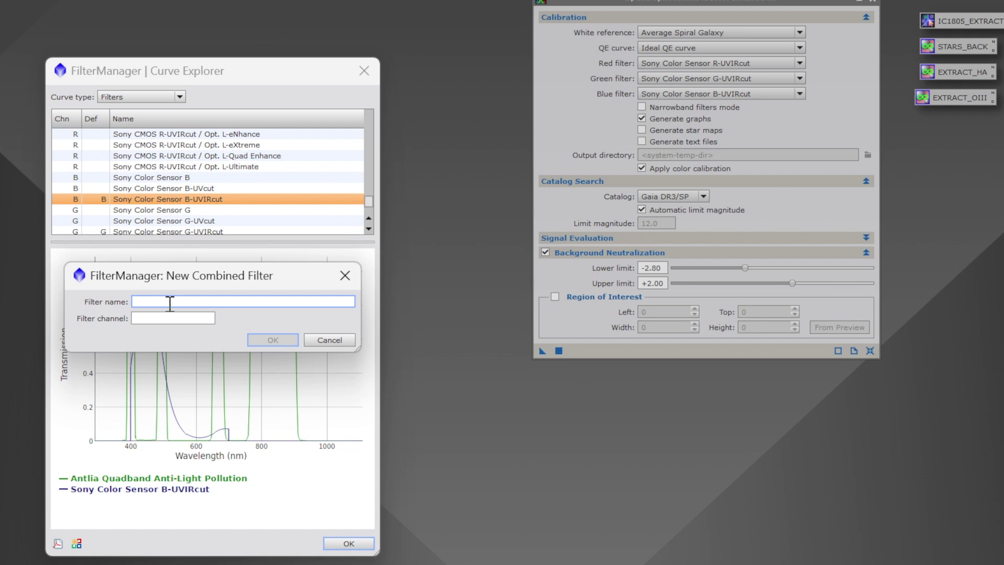
text(Sony CMOS B-UVIRcut / Antlia Quadband)
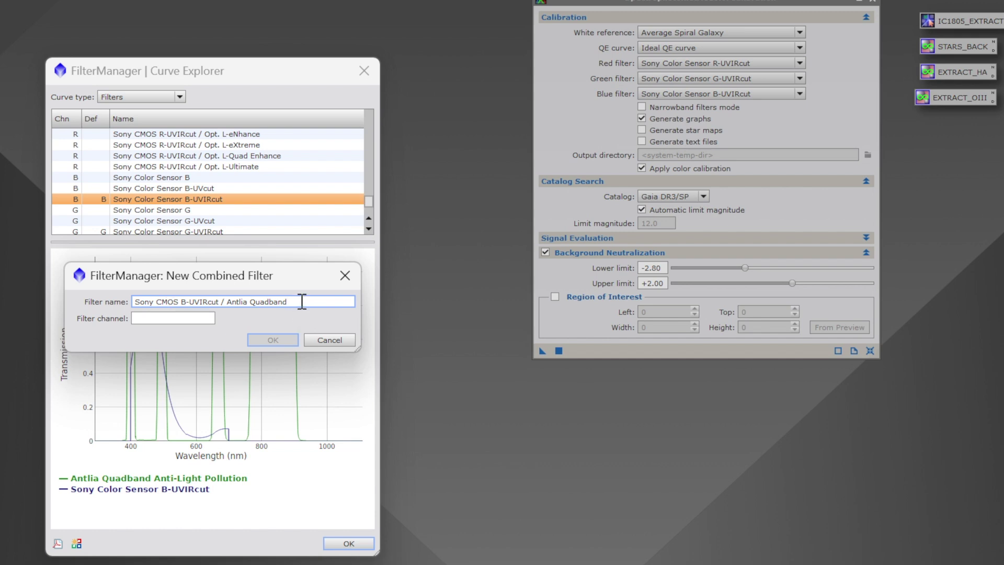
drag(300, 302, 122, 289)
key(ctrl+c)
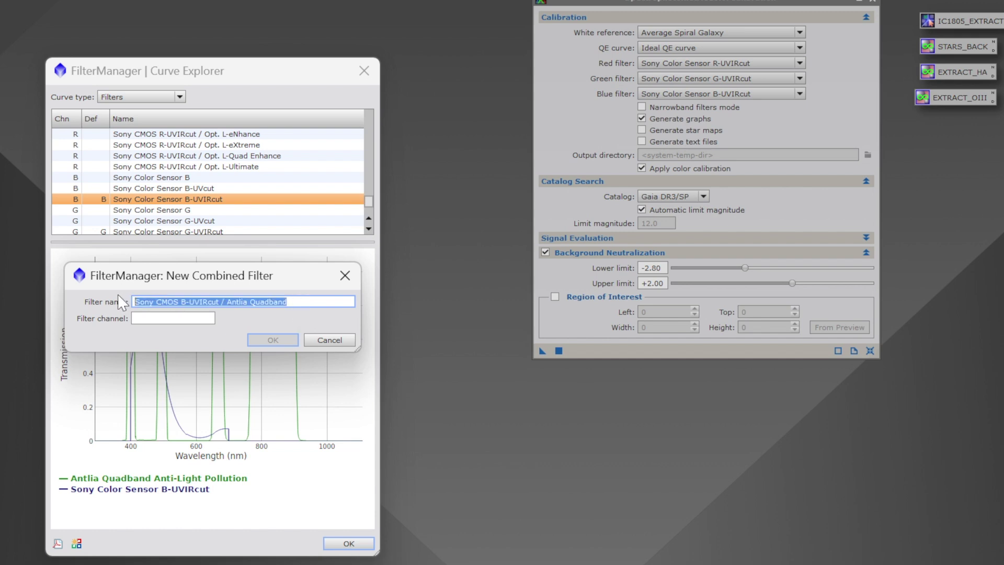
click(145, 317)
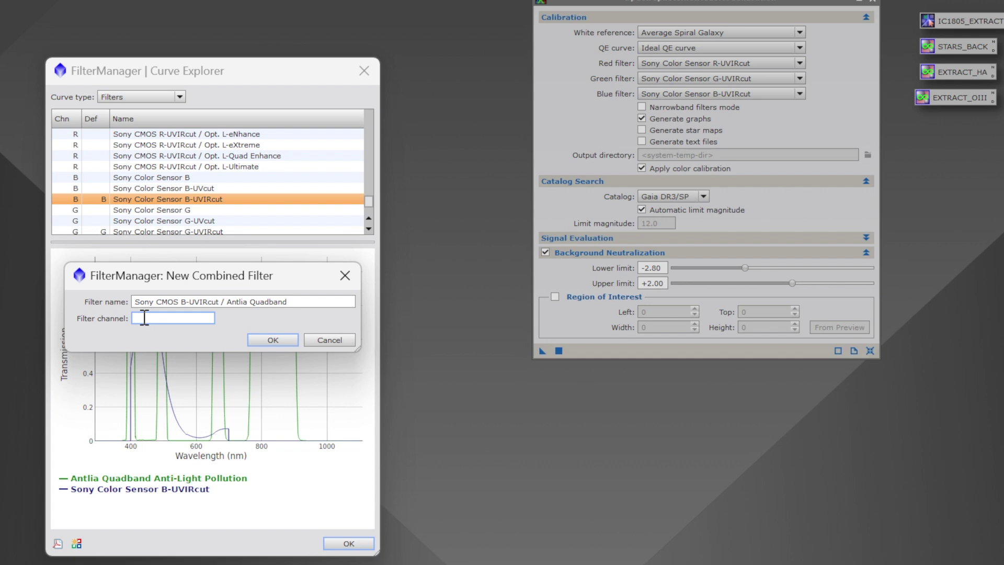
text(B)
click(267, 339)
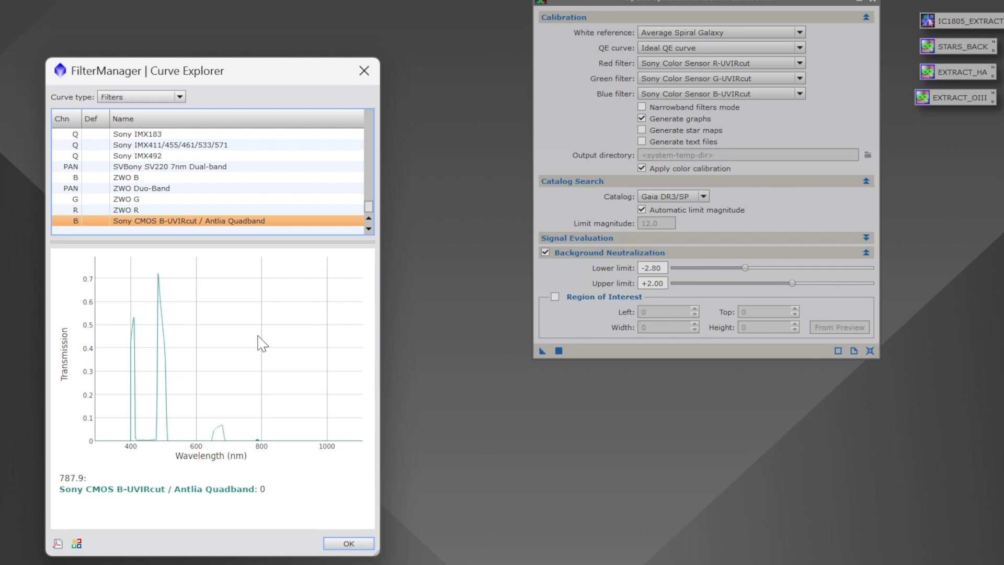
Step: Select the Antlia Quadband Anti-Light Pollution filter together with Sony Color Sensor G-UVIRcut
scroll(217, 200, up, 1)
scroll(217, 200, up, 12)
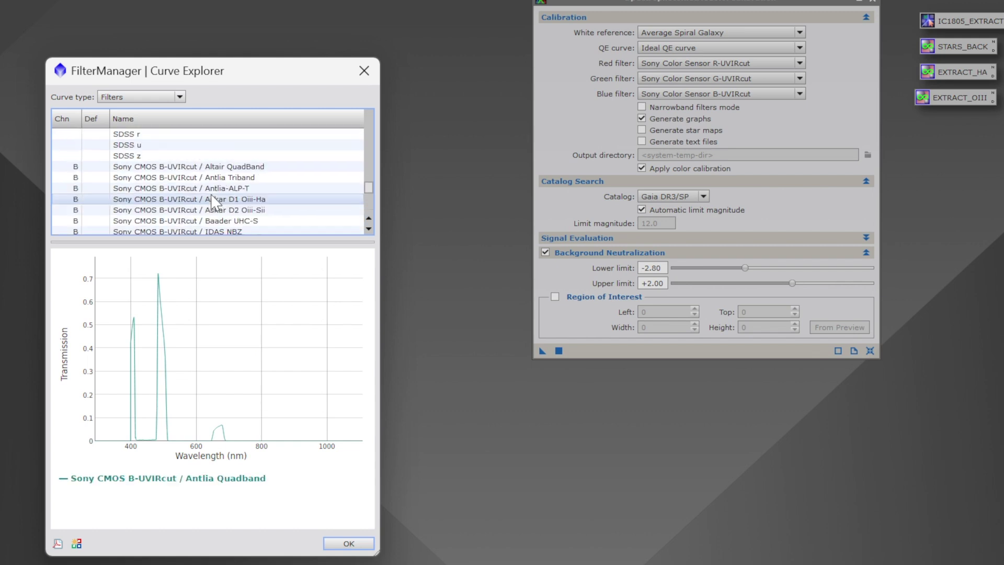
scroll(213, 199, up, 4)
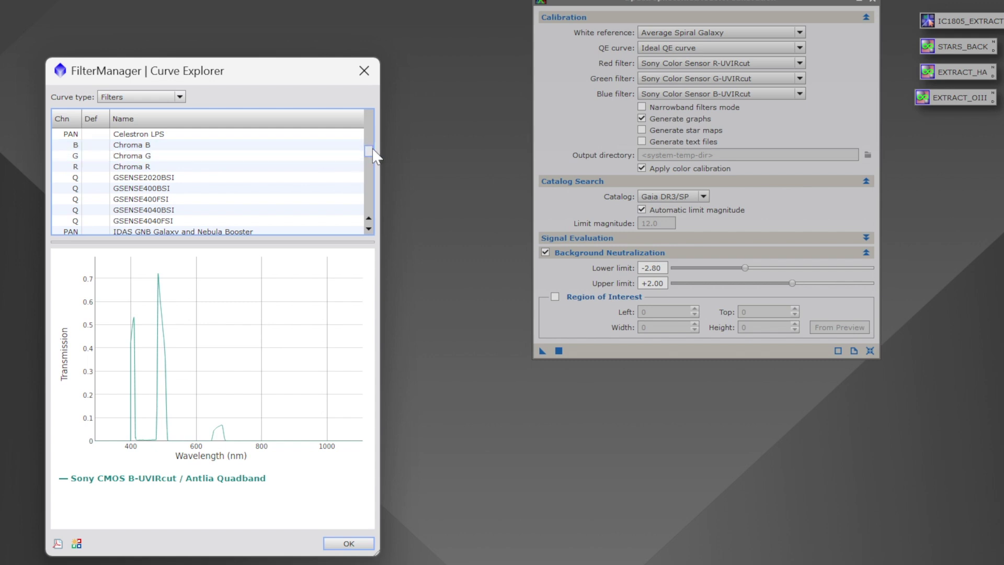
drag(371, 150, 381, 108)
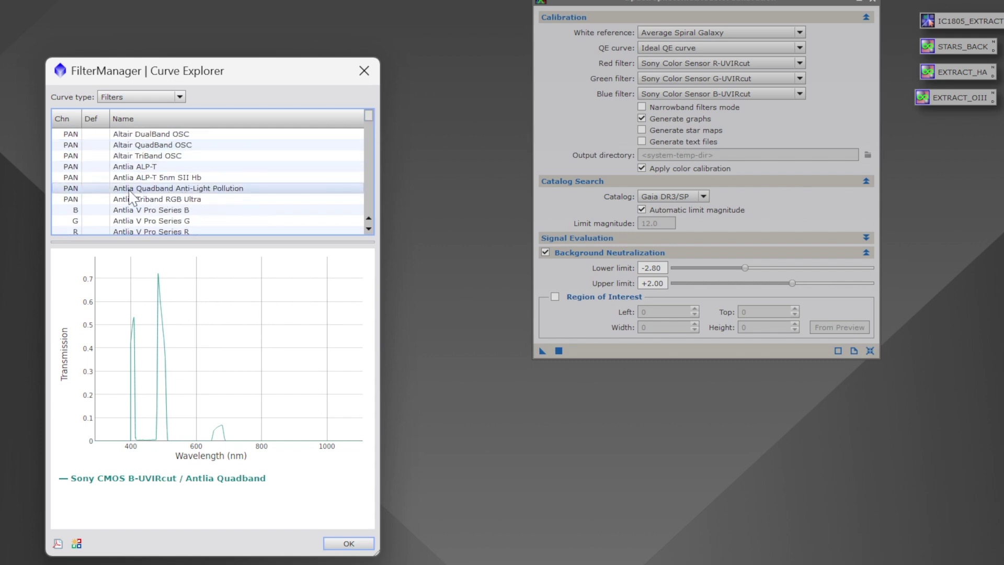
click(161, 189)
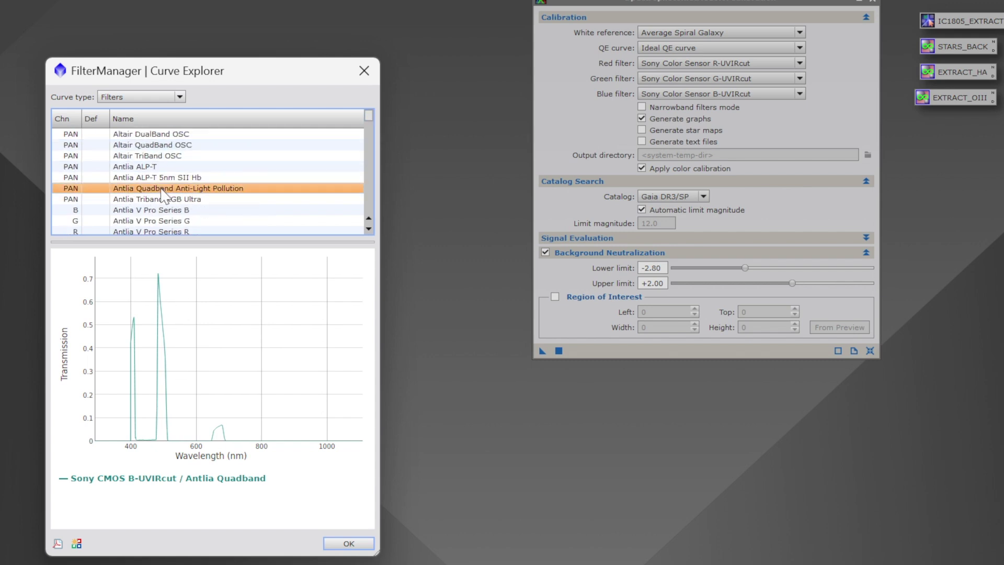
scroll(236, 196, down, 20)
scroll(234, 197, down, 20)
scroll(234, 199, down, 15)
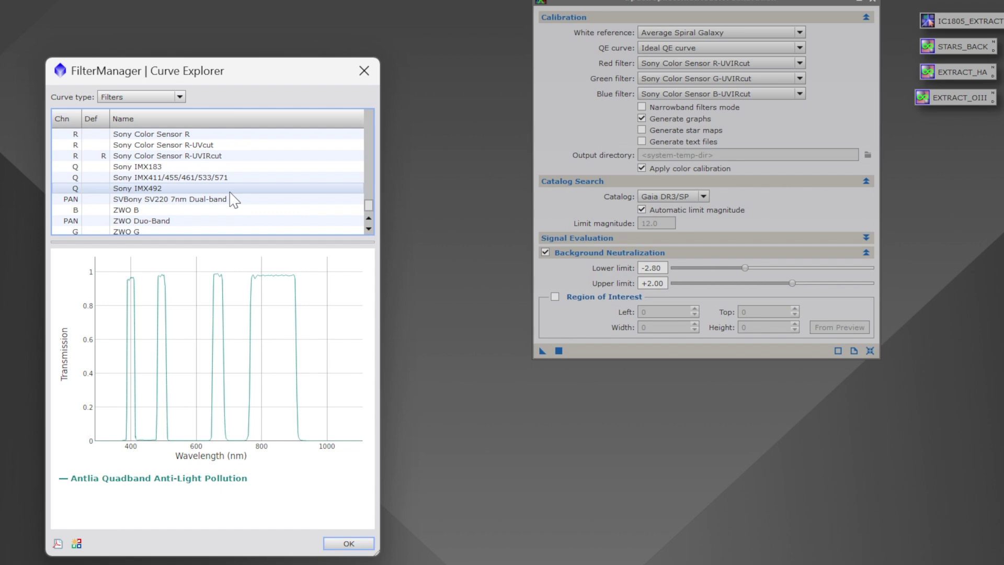
scroll(234, 198, down, 1)
scroll(234, 199, up, 3)
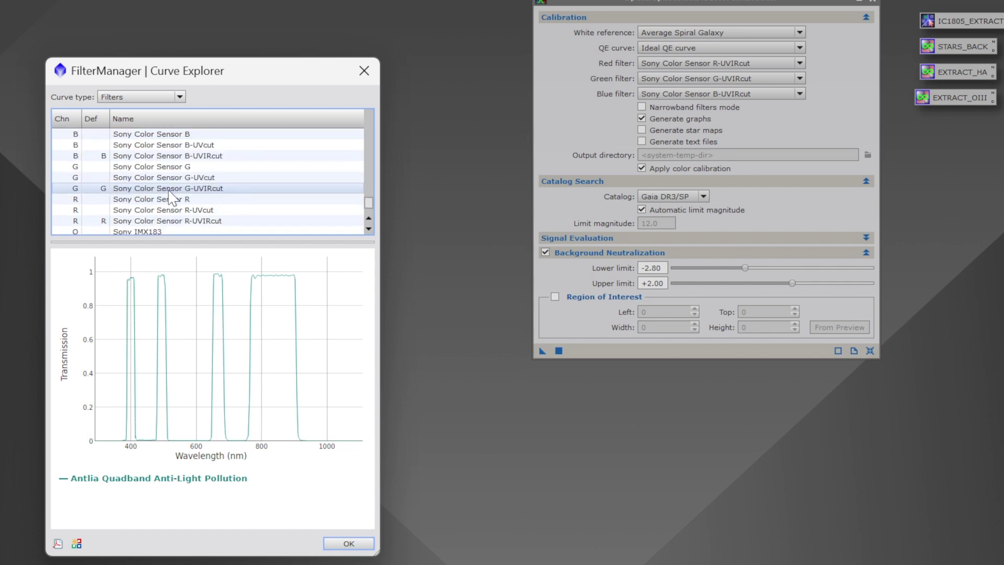
click(138, 191)
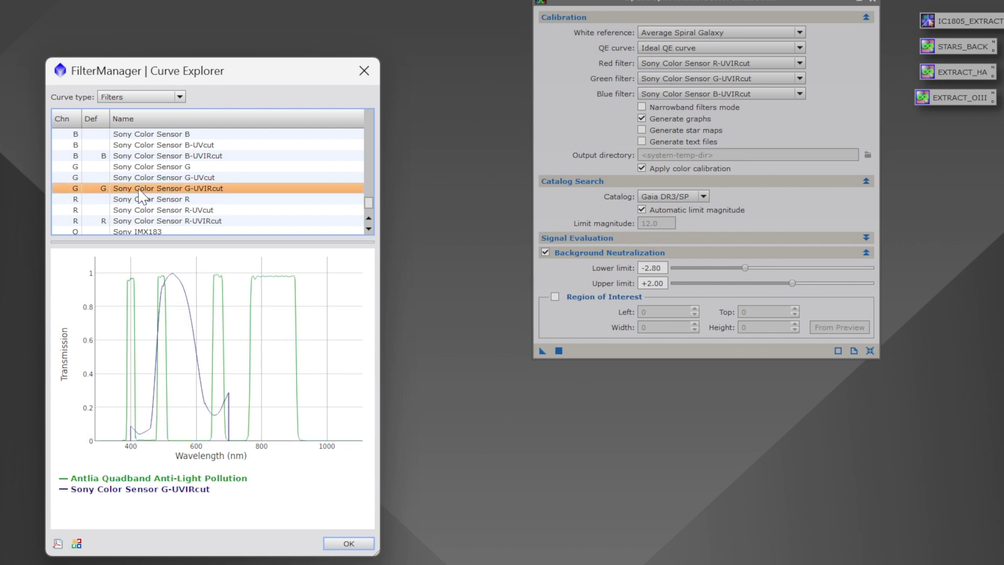
Step: Combine the selected pair into a filter named Sony CMOS G-UVIRcut / Antlia Quadband on channel G, reusing the copied name
click(77, 543)
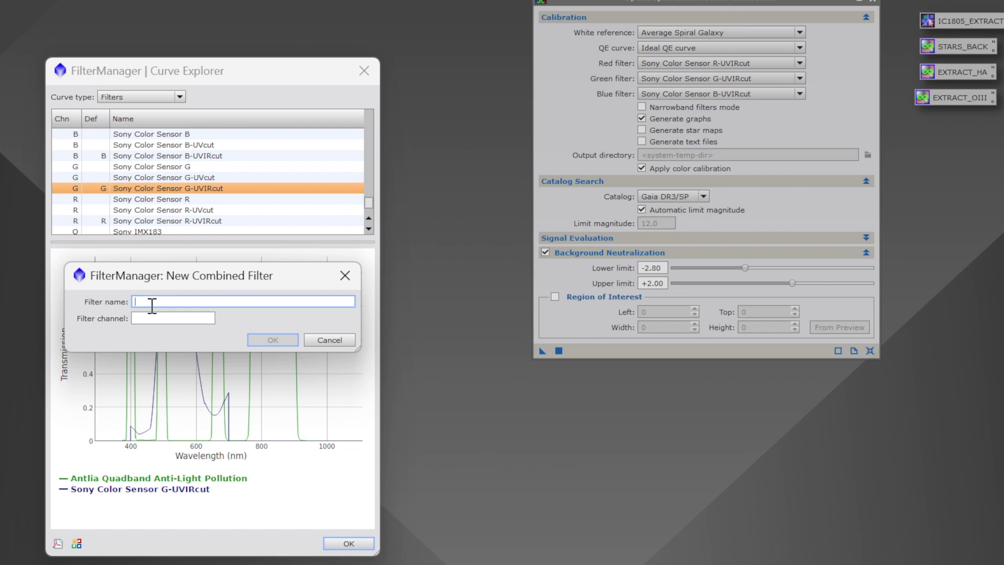
key(ctrl+v)
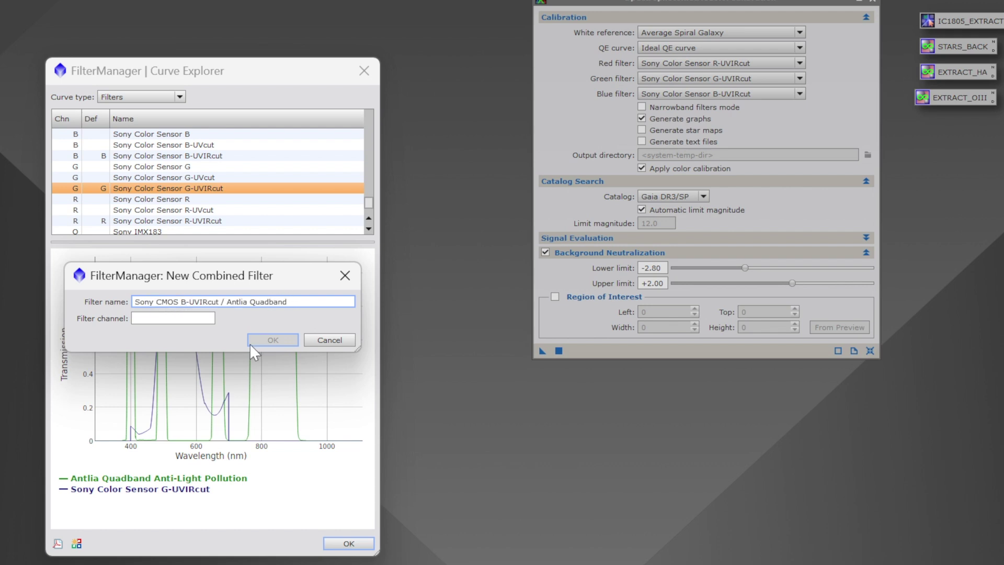
key(BackSpace)
text(G)
key(Tab)
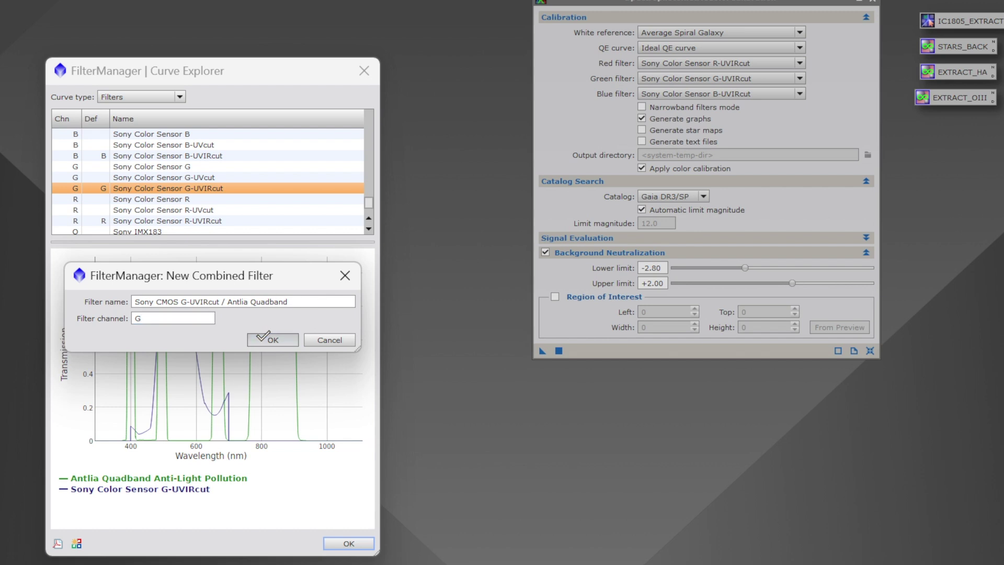
click(273, 340)
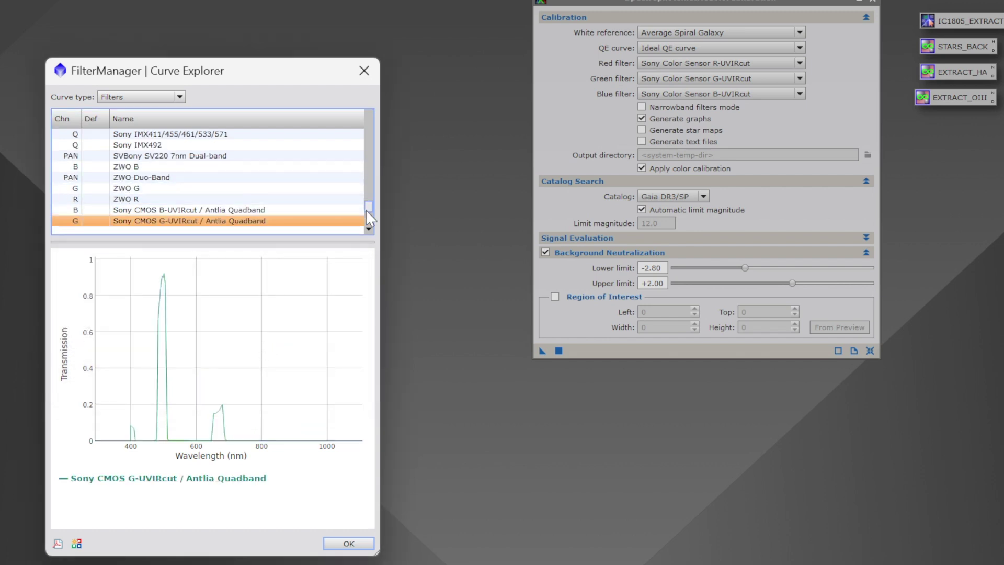
Step: Select the Antlia Quadband Anti-Light Pollution filter together with Sony Color Sensor R-UVIRcut
drag(366, 208, 369, 120)
click(139, 190)
drag(369, 116, 370, 208)
scroll(294, 195, down, 3)
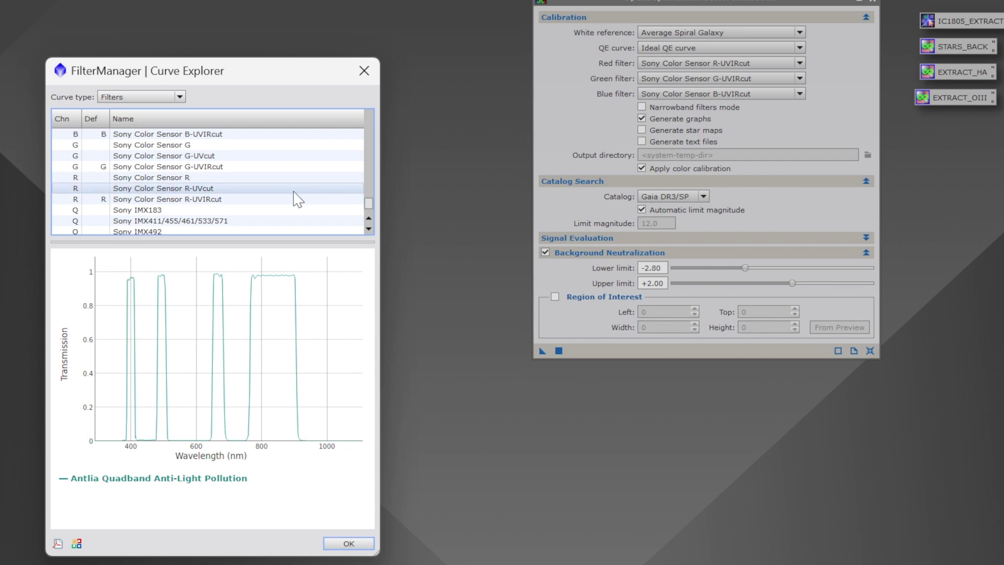
scroll(209, 196, up, 1)
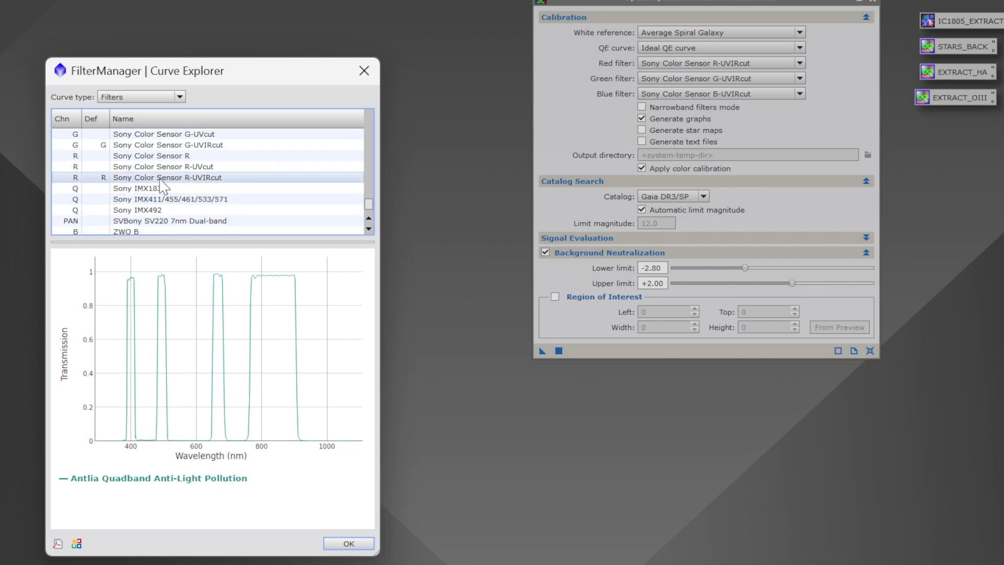
click(164, 179)
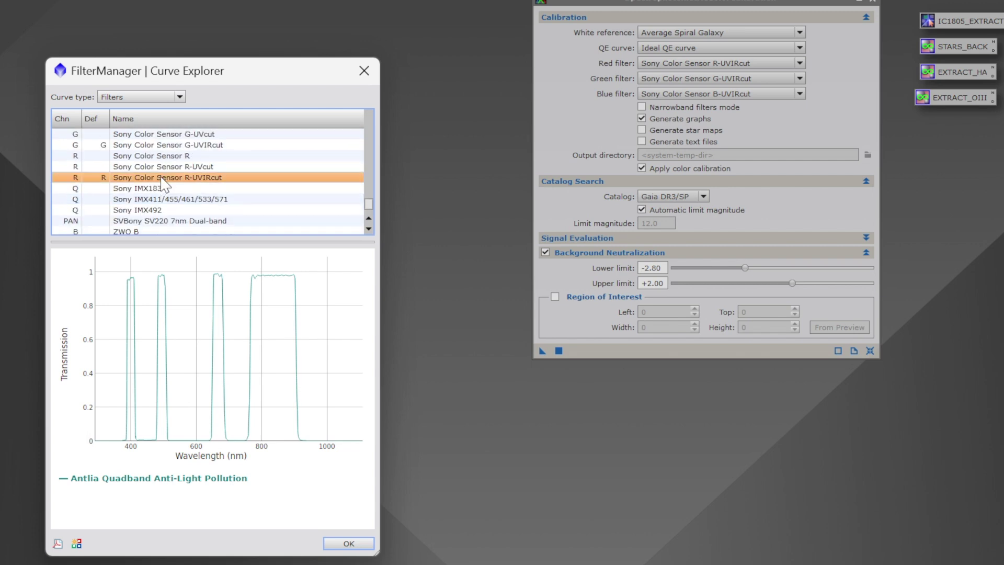
Step: Combine the selected pair into a filter named Sony CMOS R-UVIRcut / Antlia Quadband on channel R, and save the combined filters
click(77, 543)
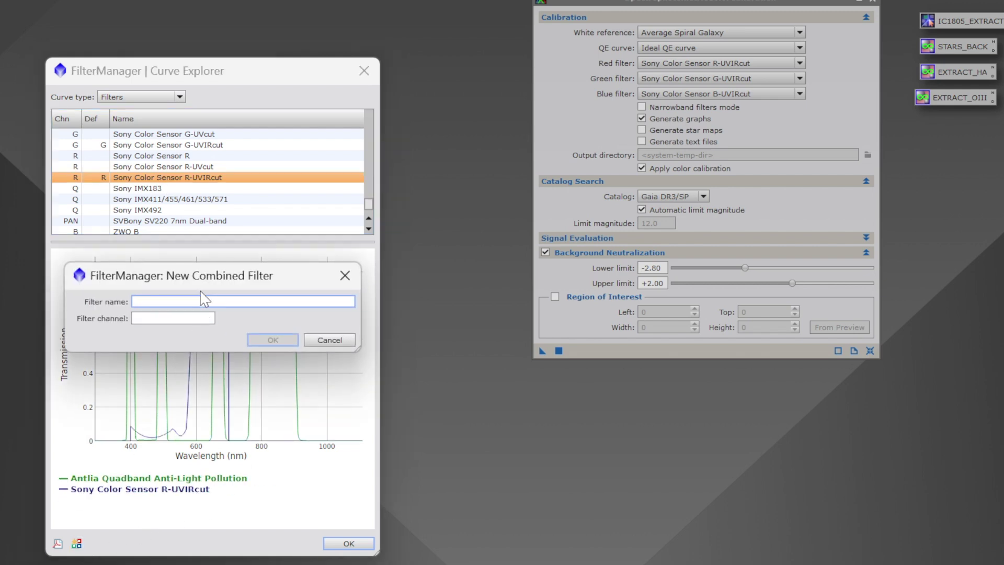
key(ctrl+v)
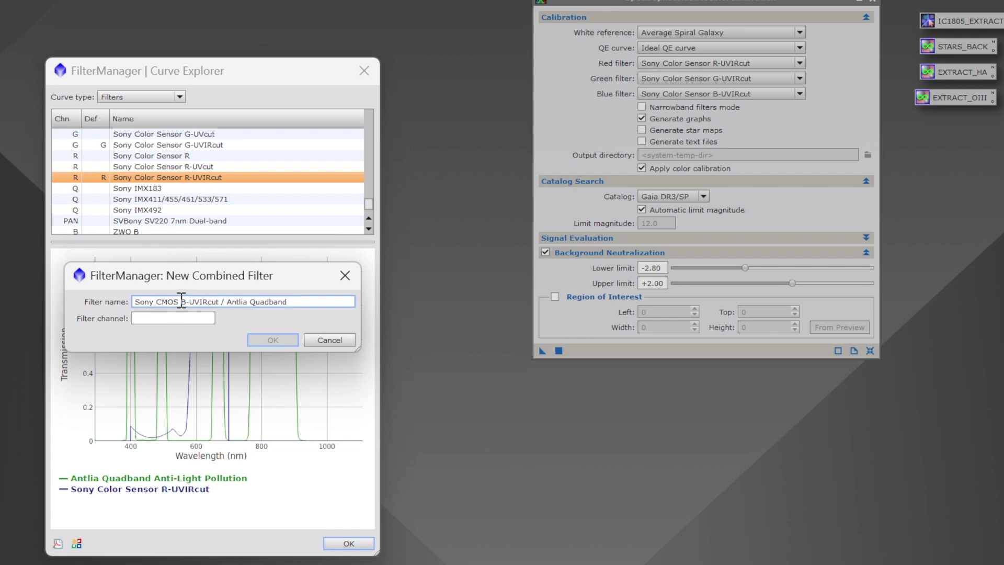
key(BackSpace)
text(R)
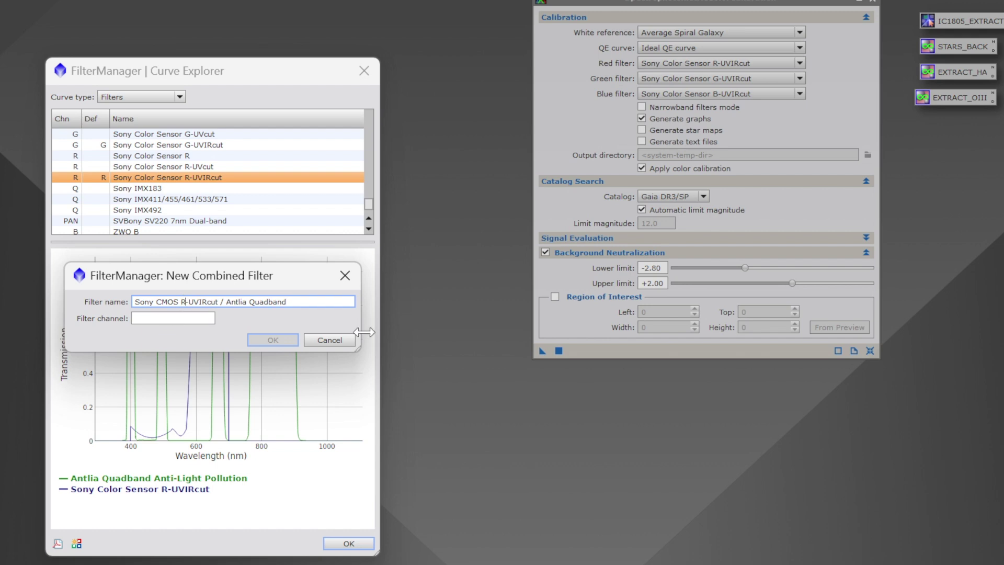
click(178, 321)
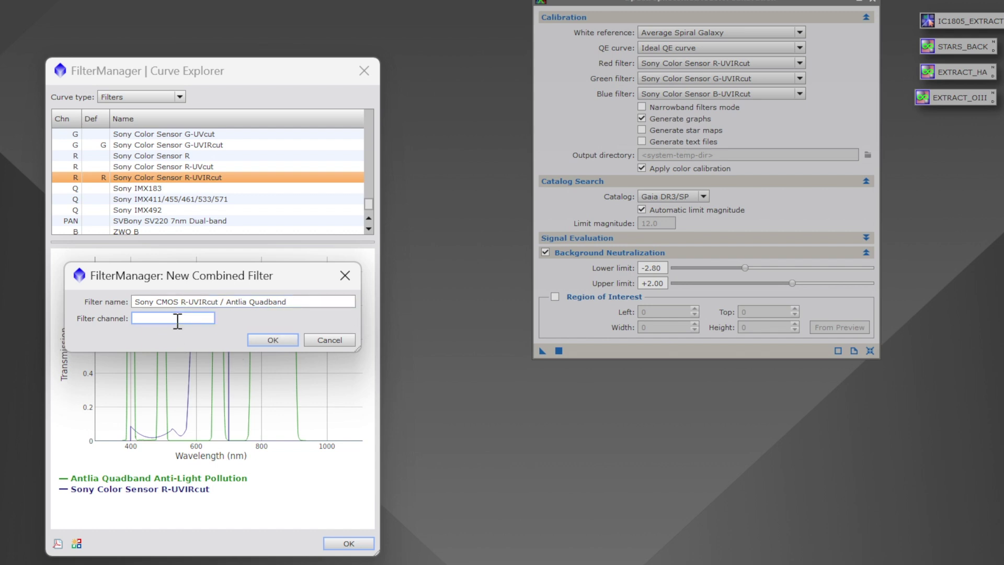
text(R)
click(273, 340)
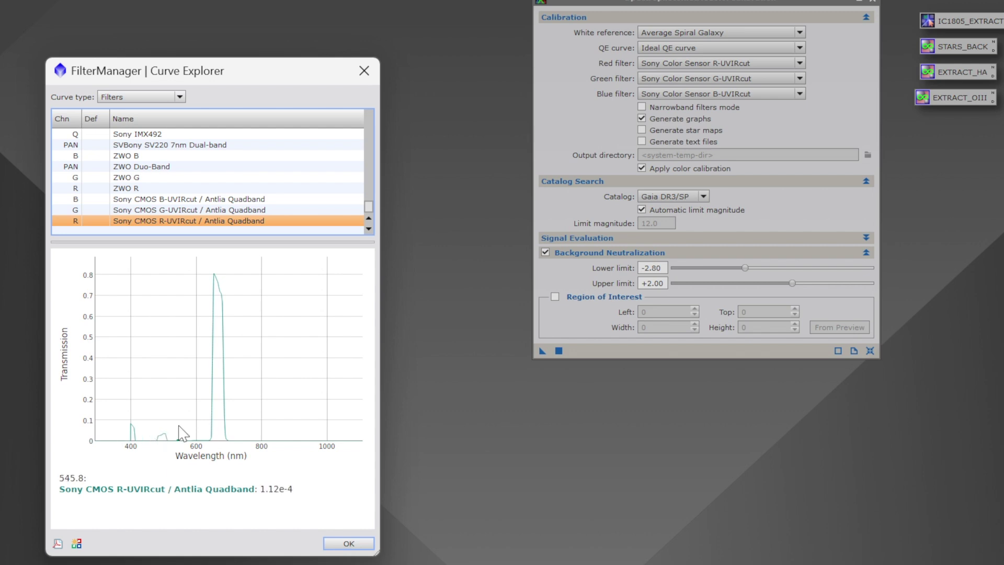
click(341, 544)
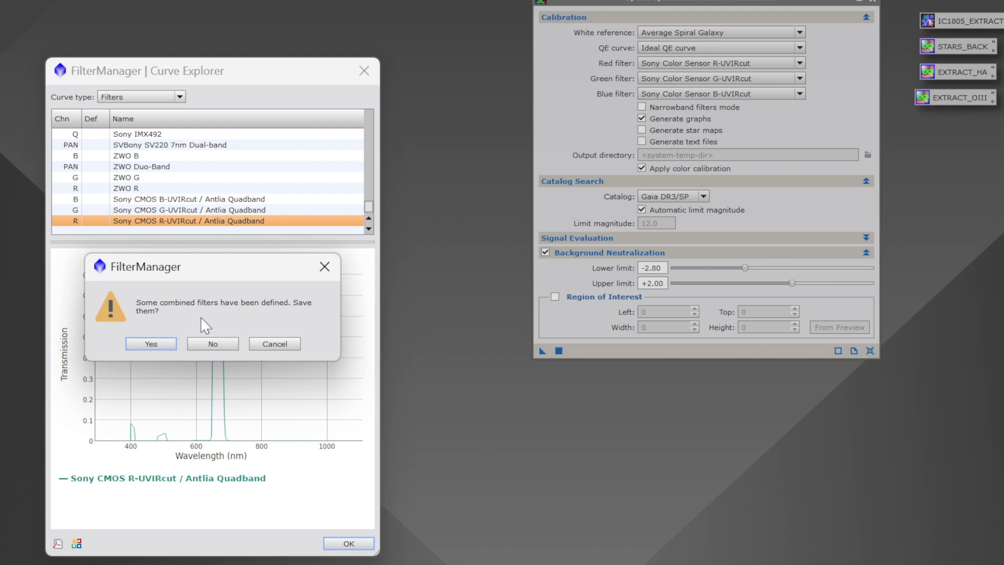
click(146, 344)
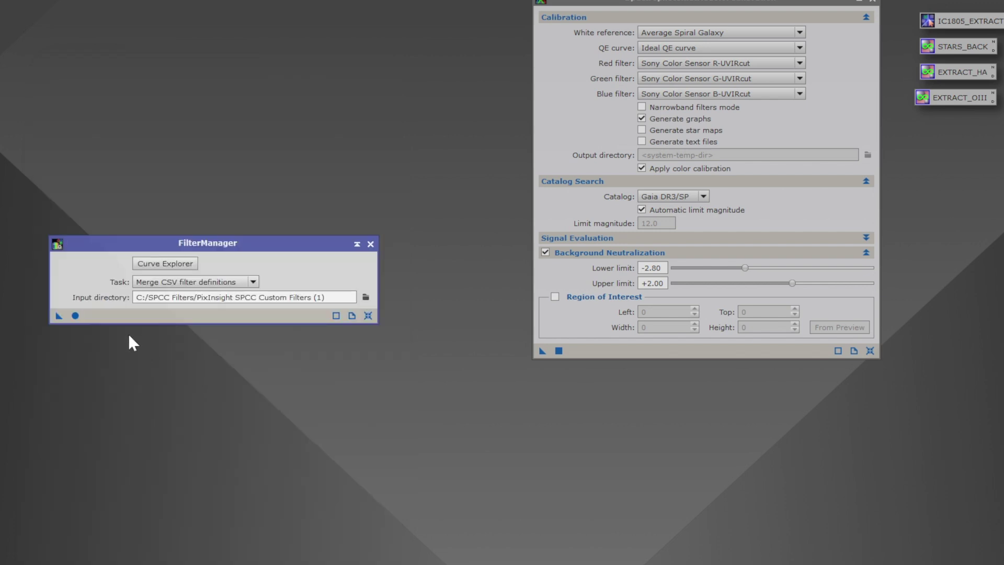
Step: Check the red, green and blue filter choices in SpectrophotometricColorCalibration for the newly combined Sony CMOS / Antlia Quadband filters
click(725, 62)
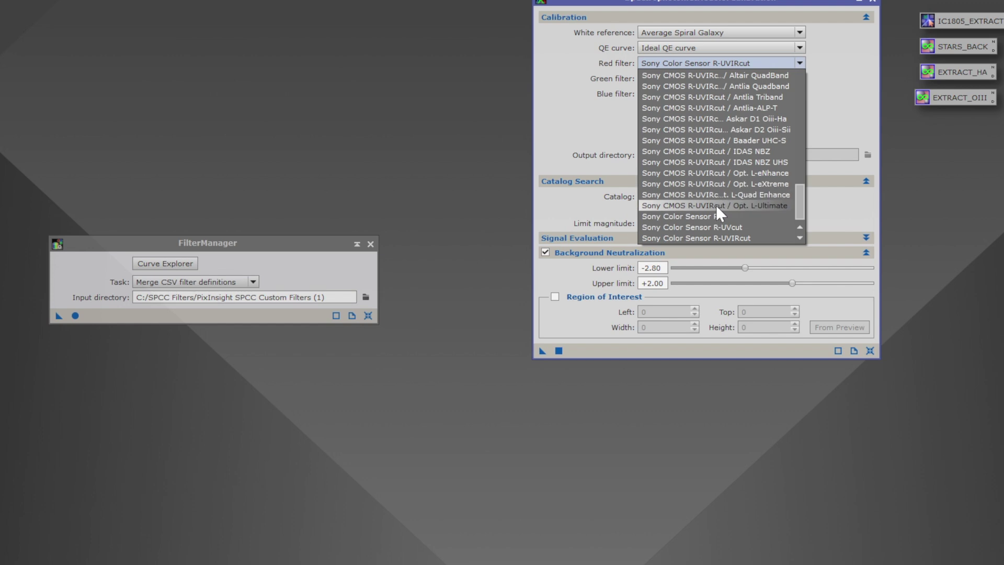
scroll(715, 193, up, 1)
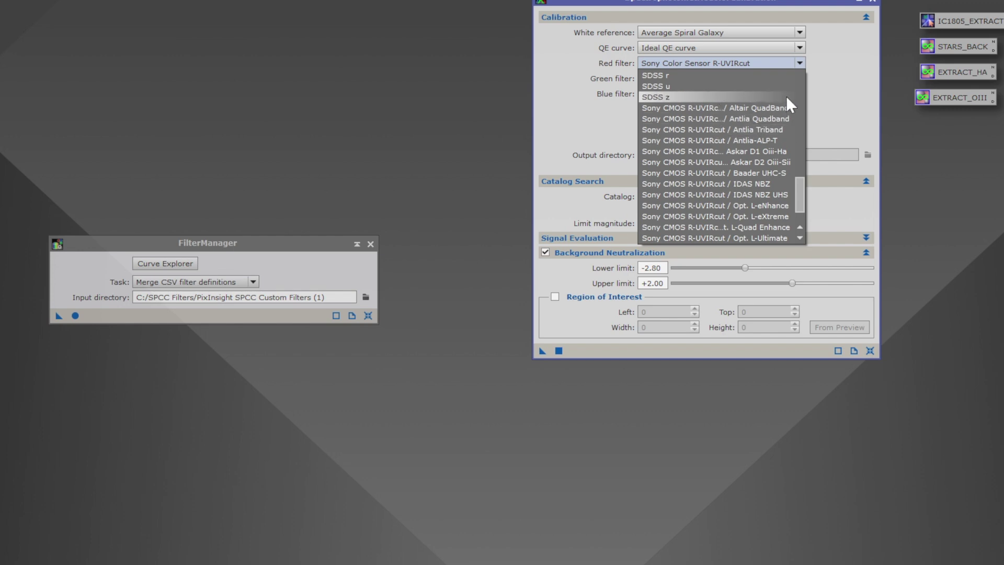
key(Escape)
click(799, 81)
scroll(777, 126, up, 1)
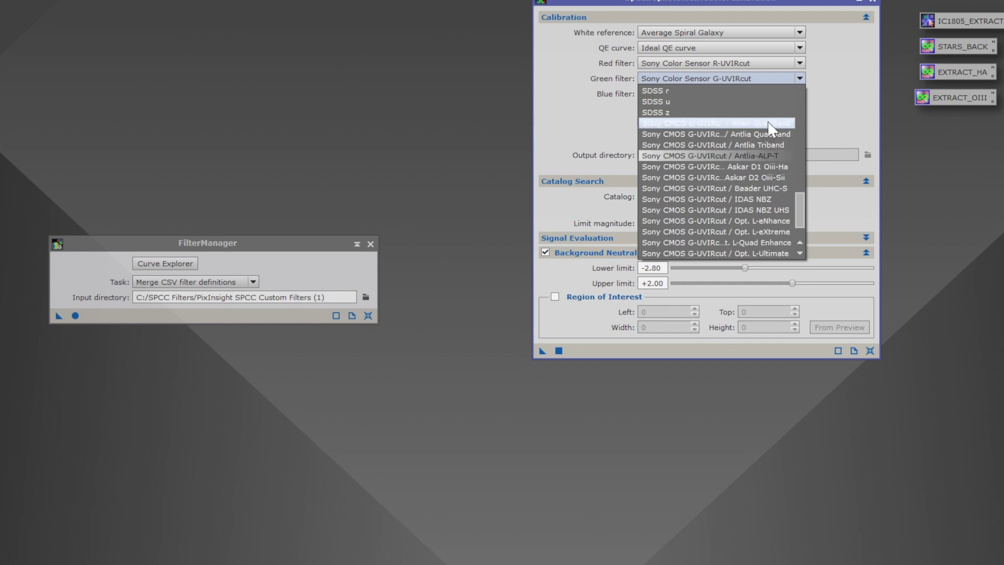
click(830, 112)
click(772, 95)
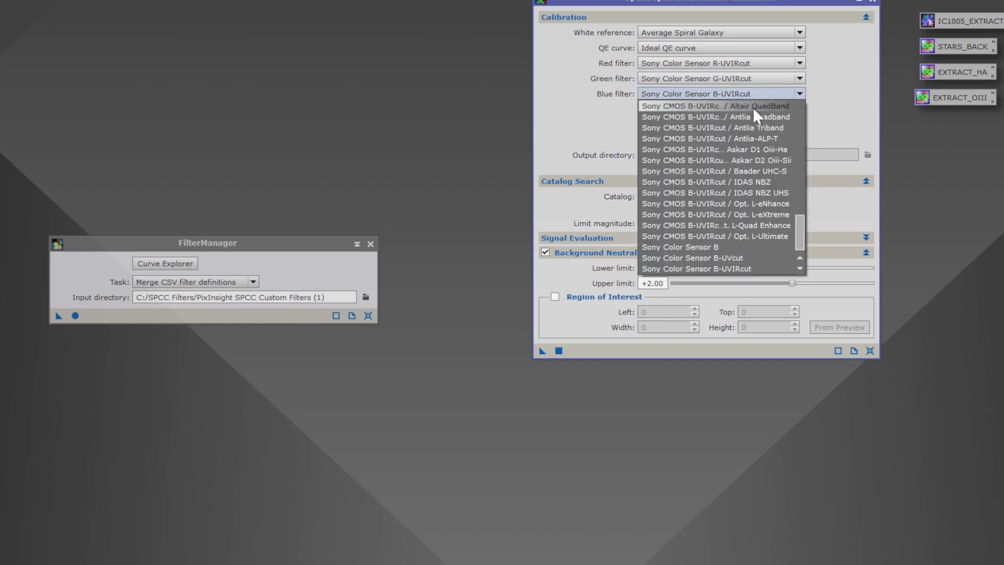
click(838, 89)
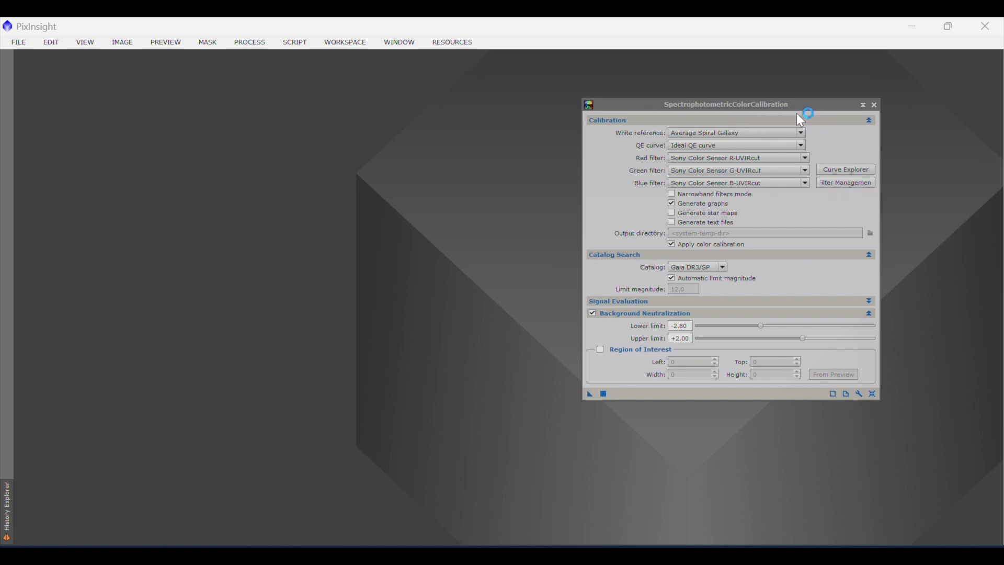
Step: Import the CSV filter definitions from C:/SPCC filters/PixInsight SPCC Custom Filters through SPCC's filter management, merging them with the current filters
click(792, 158)
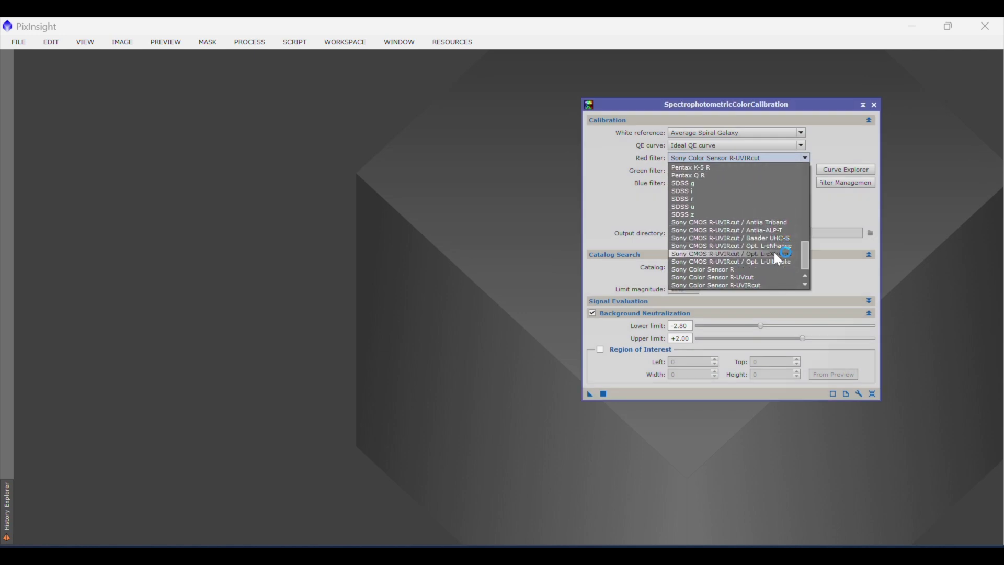
click(846, 207)
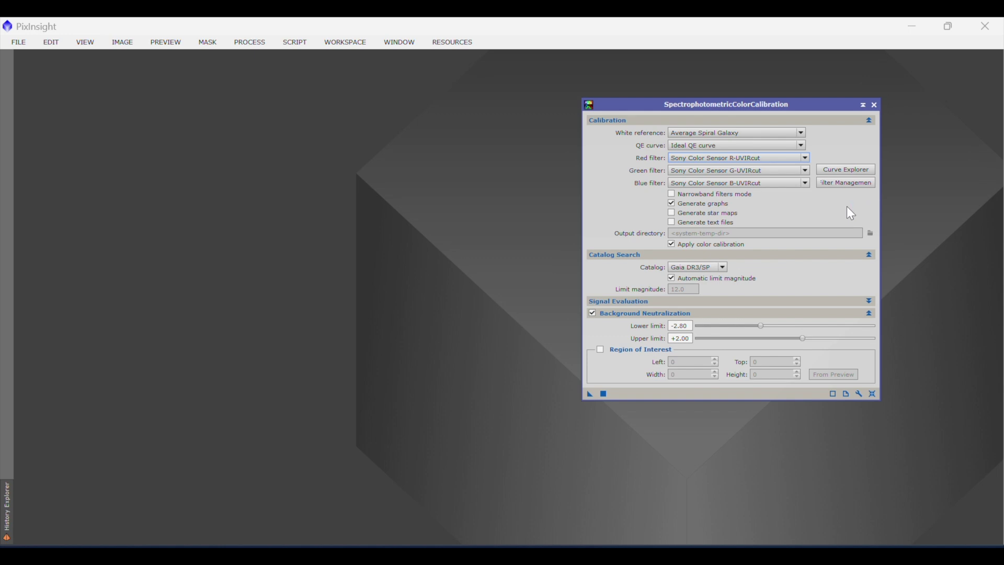
click(854, 184)
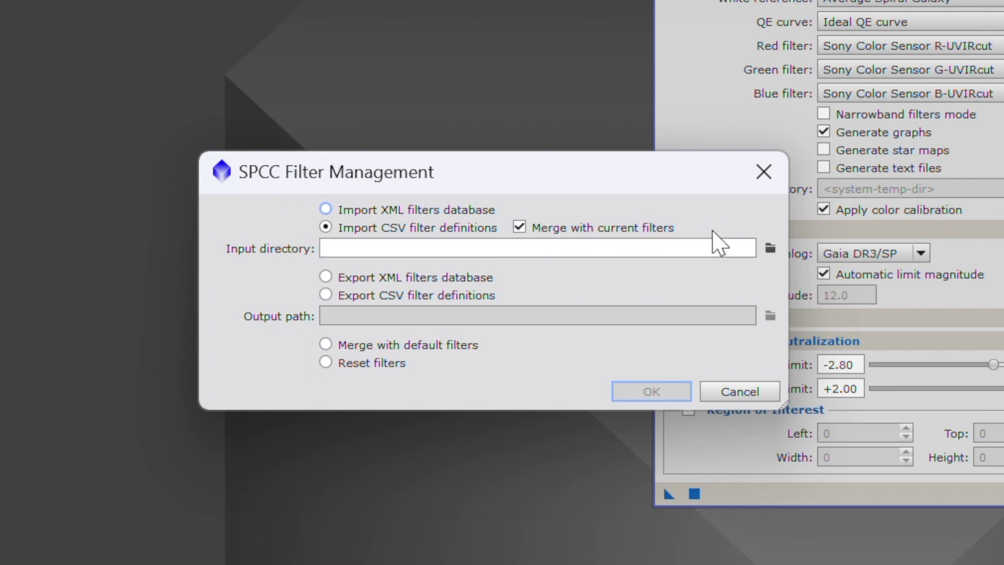
click(771, 250)
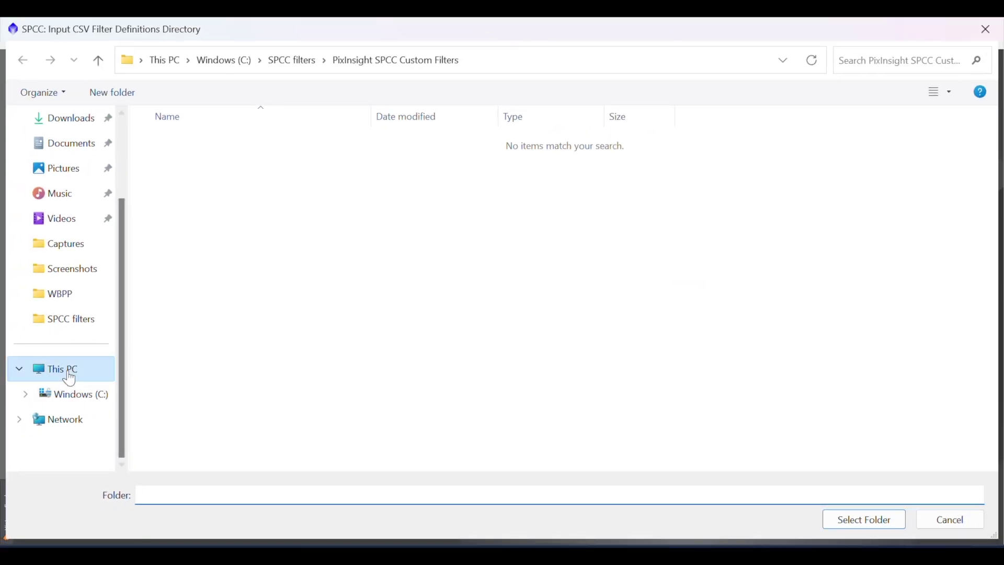
click(70, 378)
double_click(218, 156)
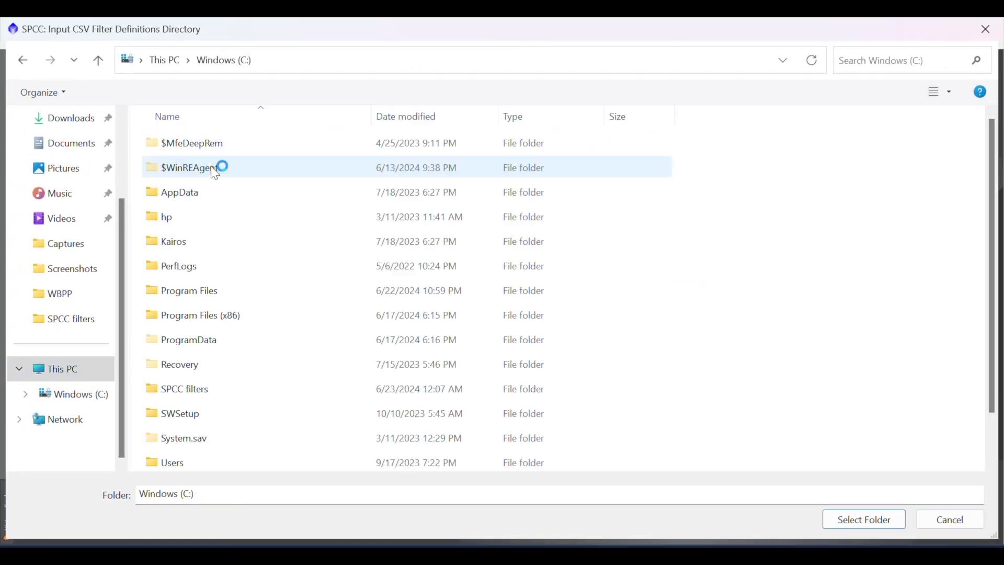
double_click(154, 388)
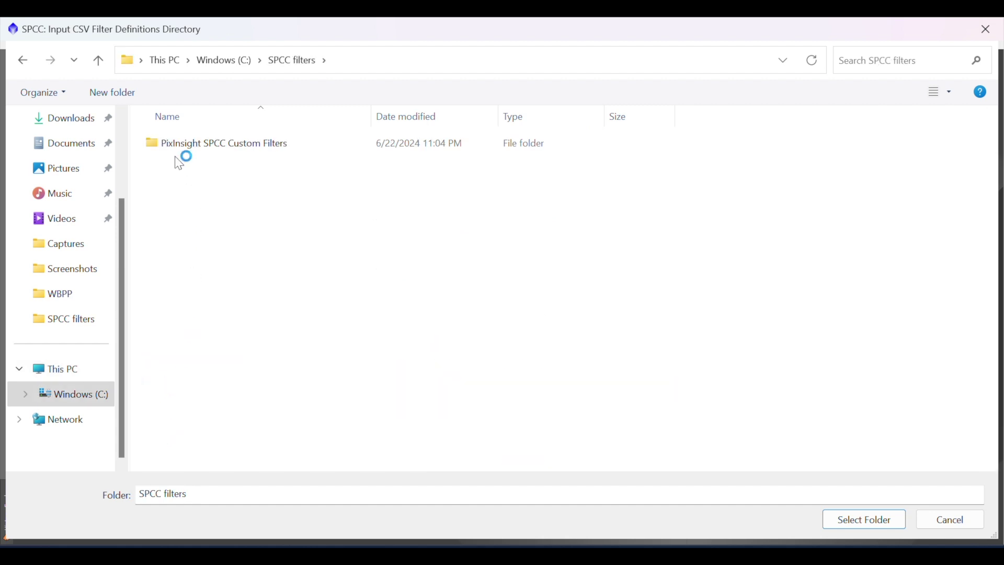
click(155, 147)
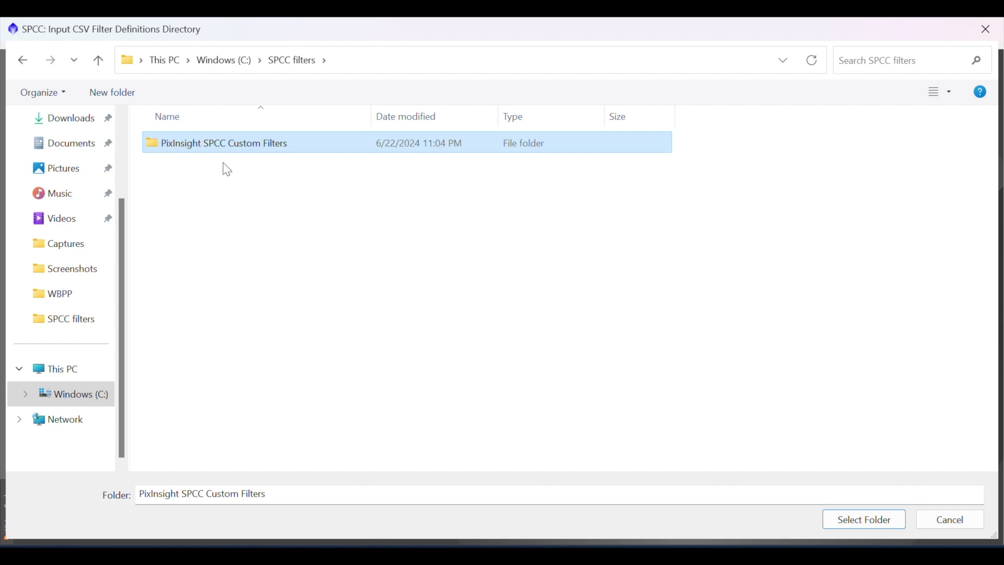
click(874, 521)
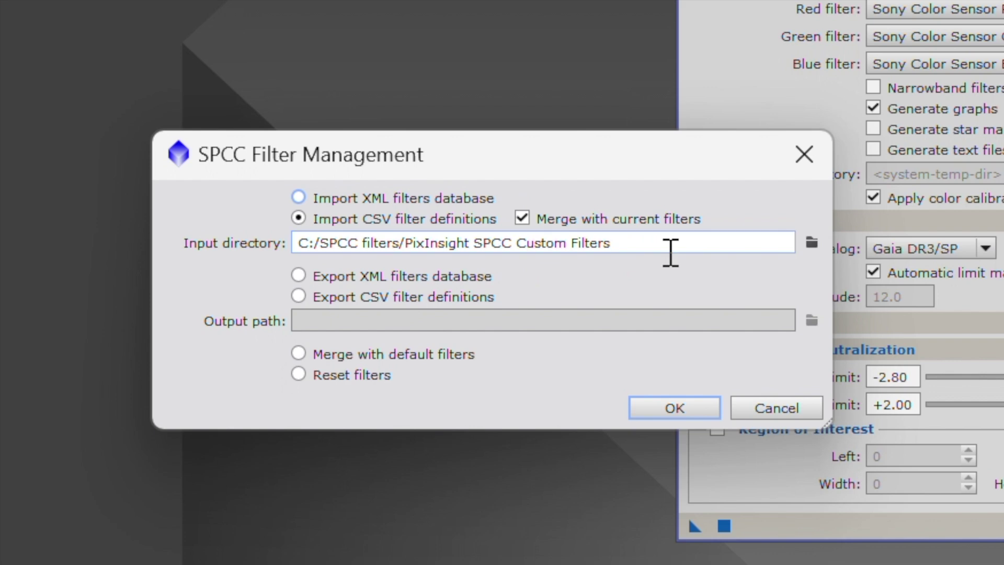
click(676, 405)
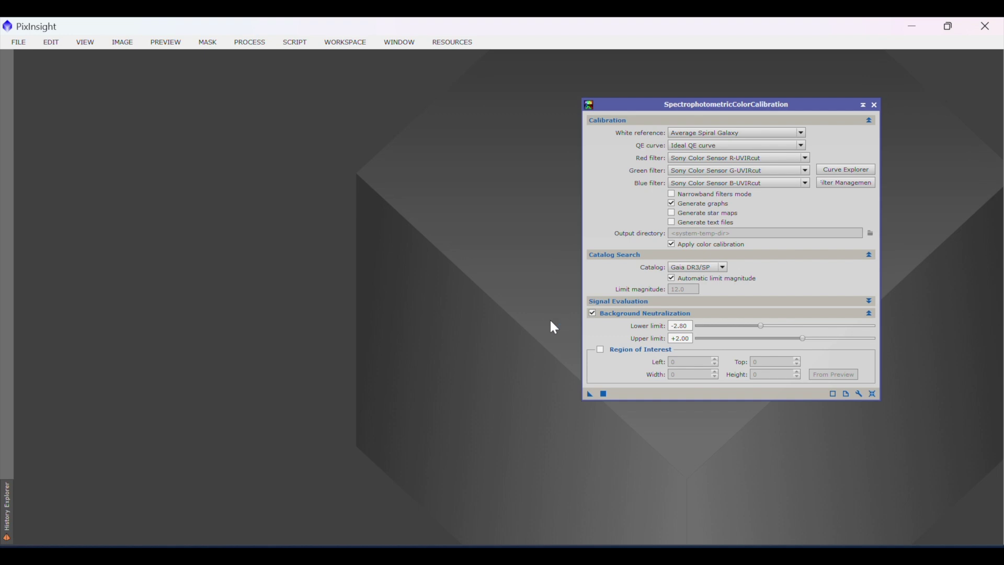
Step: Look through the red, green and blue filter choices for the imported Sony CMOS custom filters
click(711, 156)
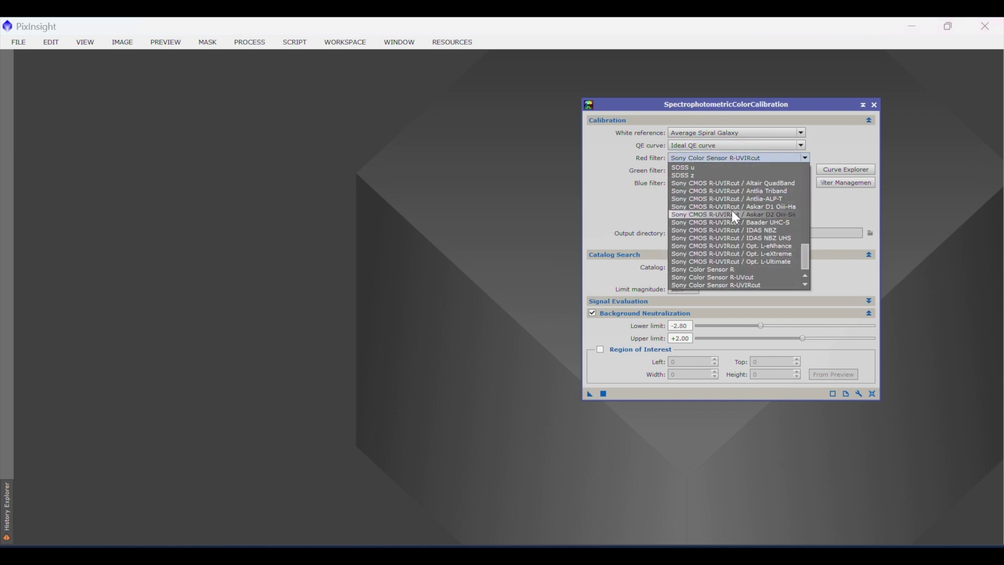
click(805, 157)
click(774, 171)
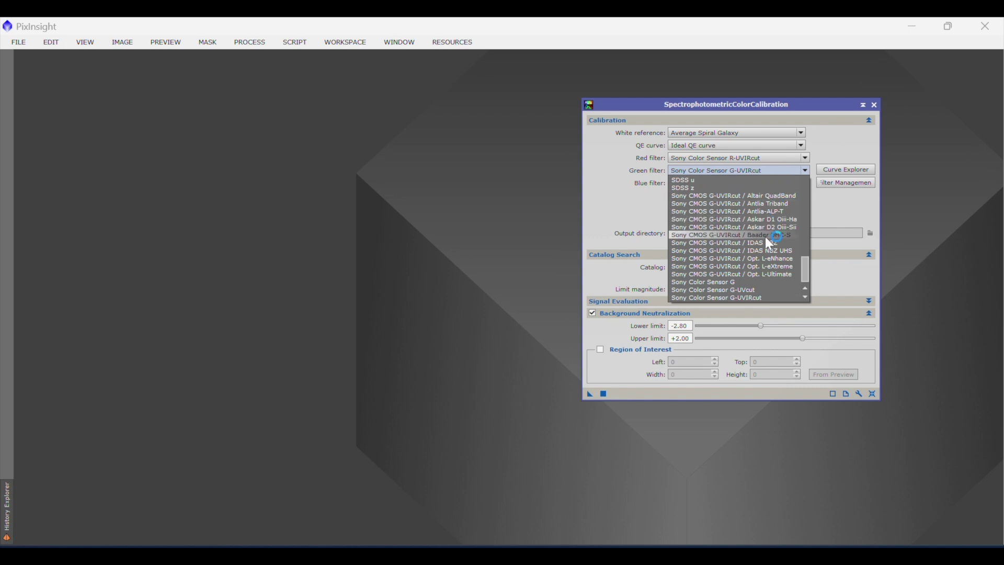
click(843, 198)
click(756, 183)
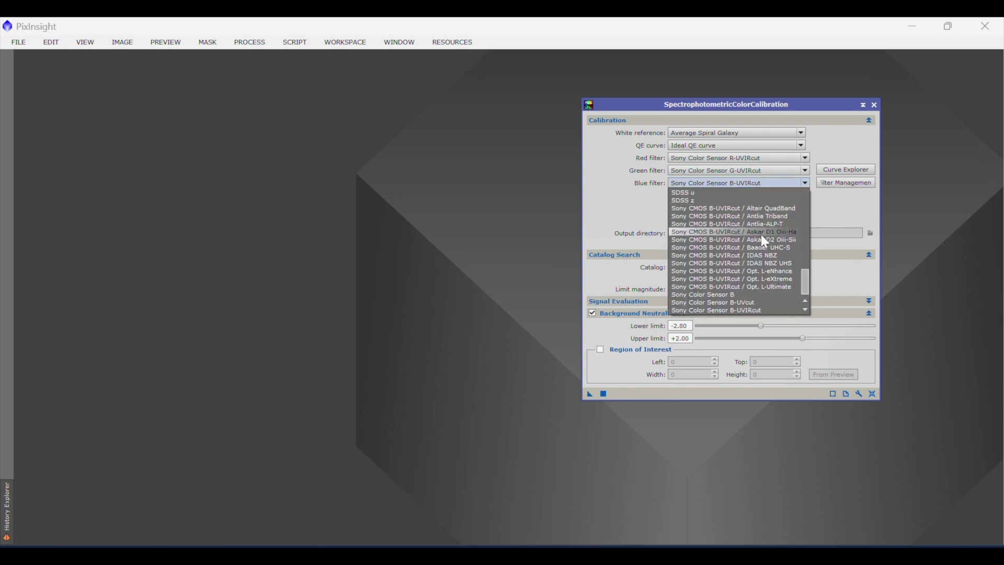
click(841, 201)
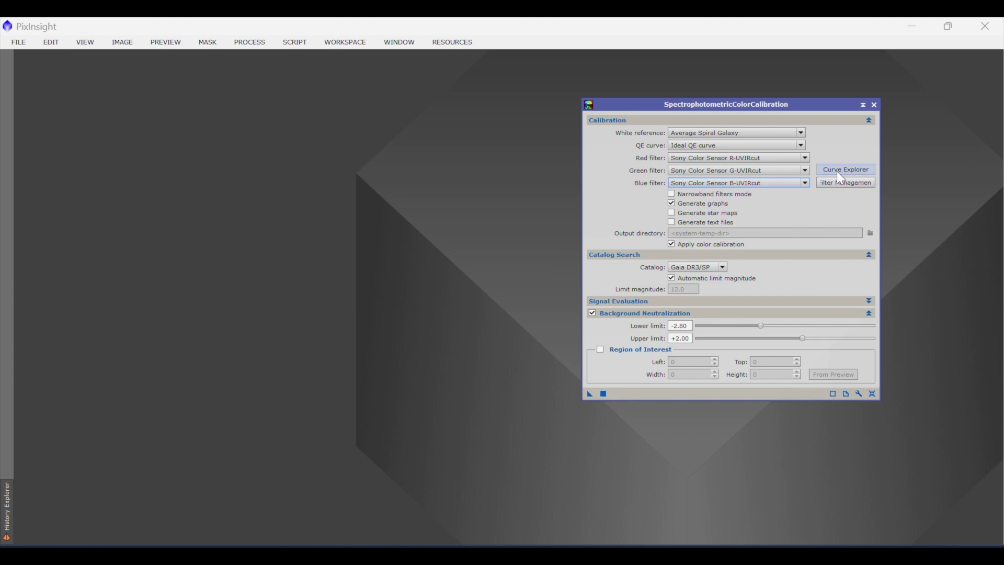
Step: Select the Antlia Quadband Anti-Light Pollution filter together with Sony Color Sensor B-UVIRcut in the SPCC Curve Explorer
click(852, 169)
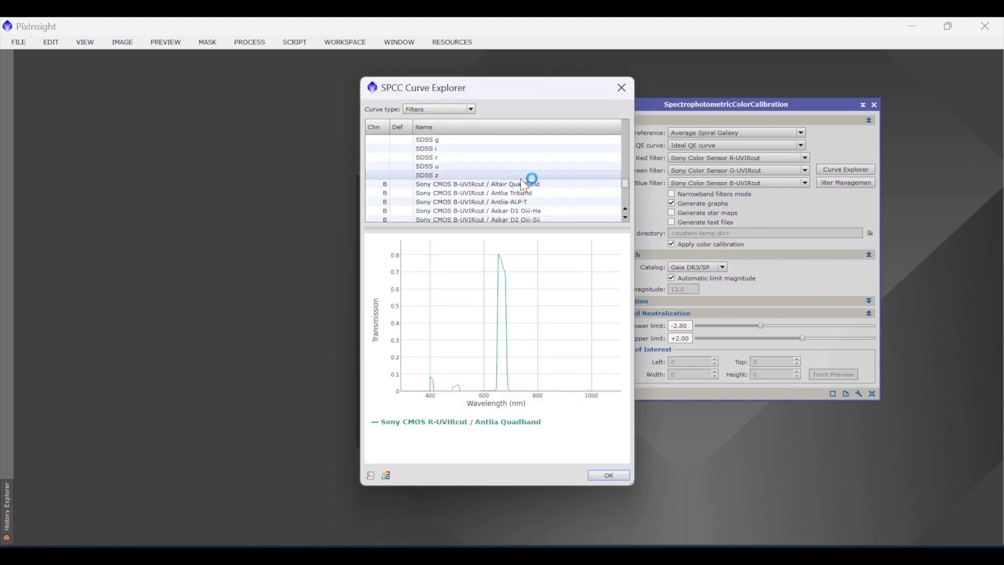
scroll(525, 184, up, 10)
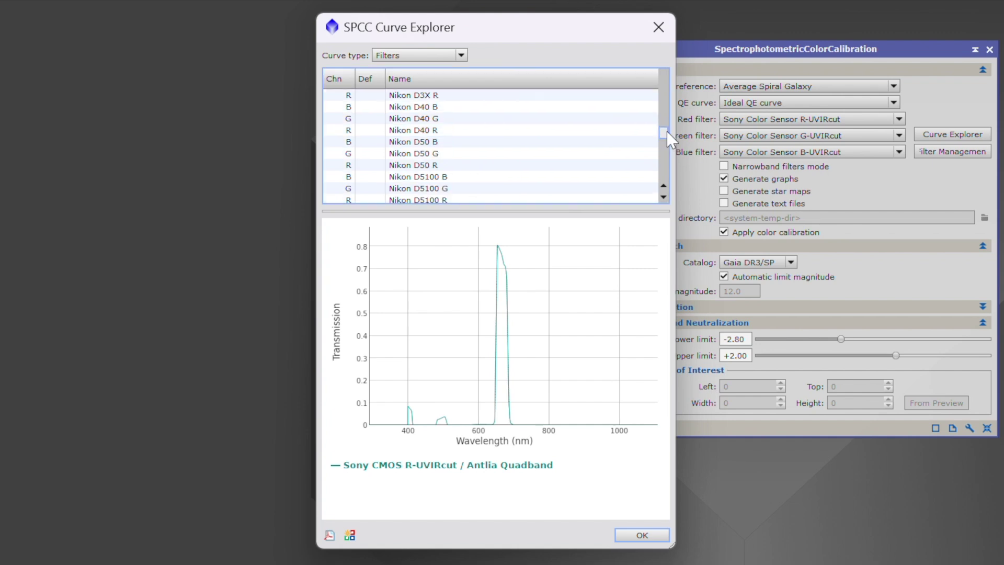
drag(665, 131, 662, 71)
click(473, 153)
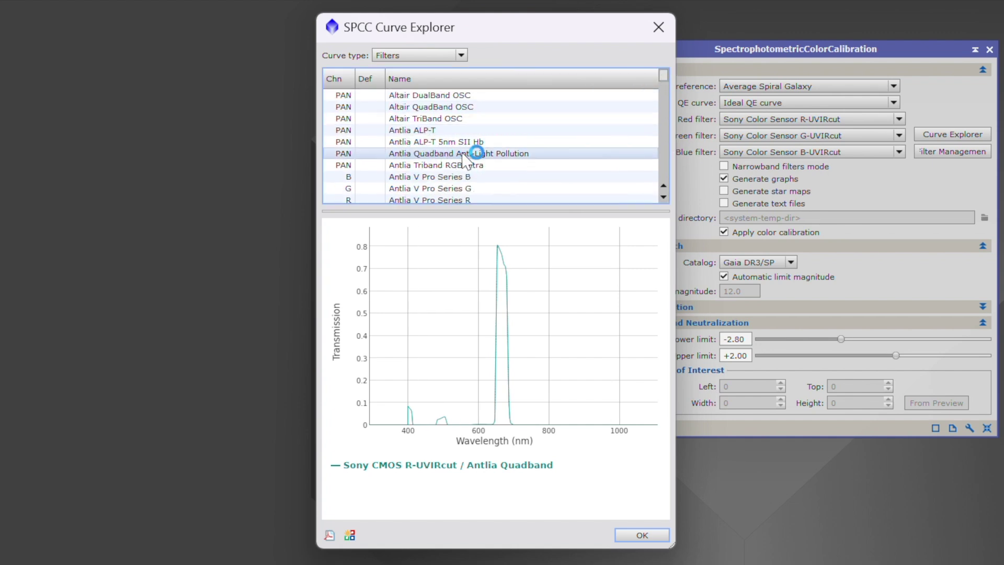
click(664, 78)
drag(663, 79, 664, 162)
scroll(537, 166, down, 5)
click(537, 168)
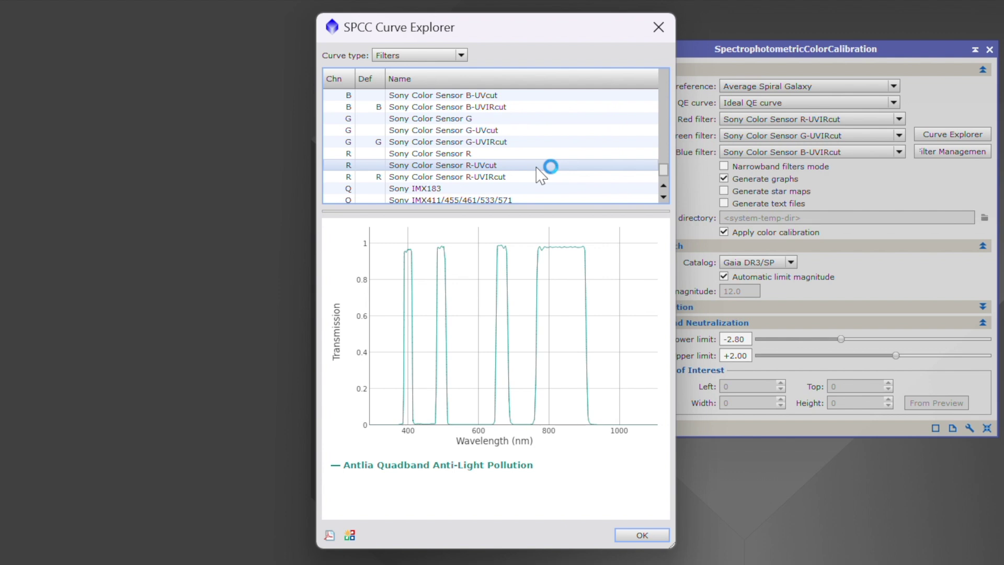
click(404, 108)
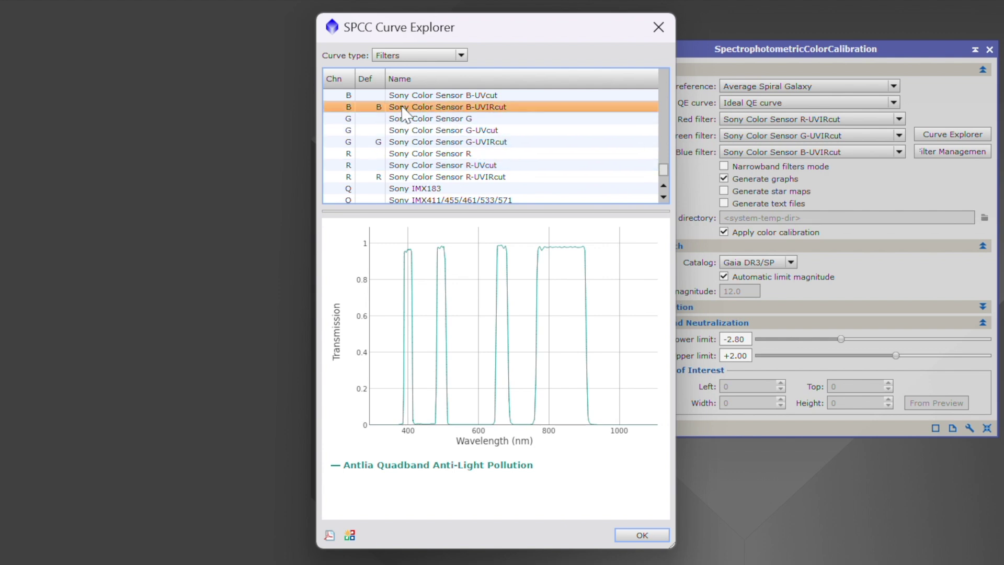
click(403, 106)
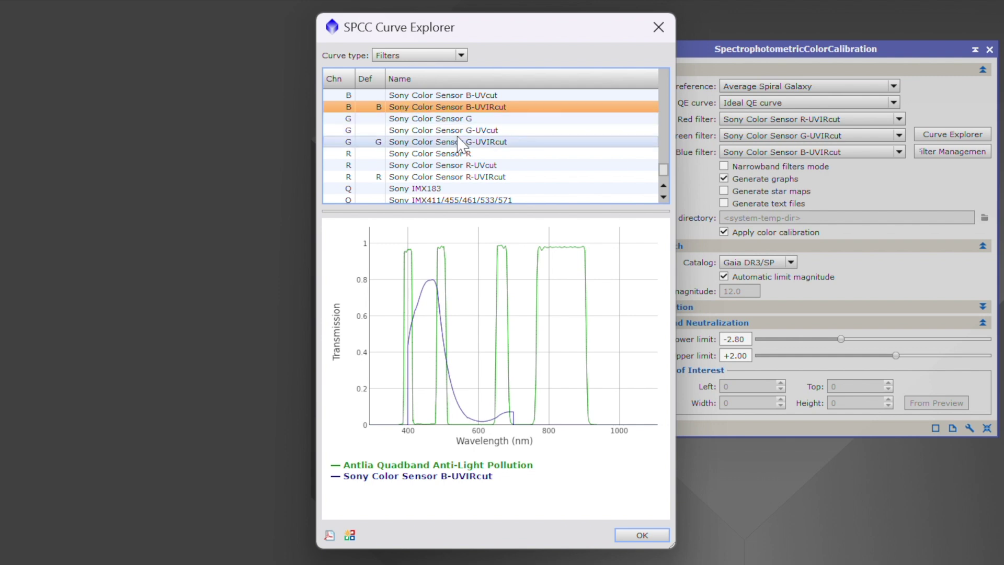
Step: Combine the two selected curves into a new filter named "Sony CMOS B-UVIRcut / Antlia Quadband" with channel B
click(349, 535)
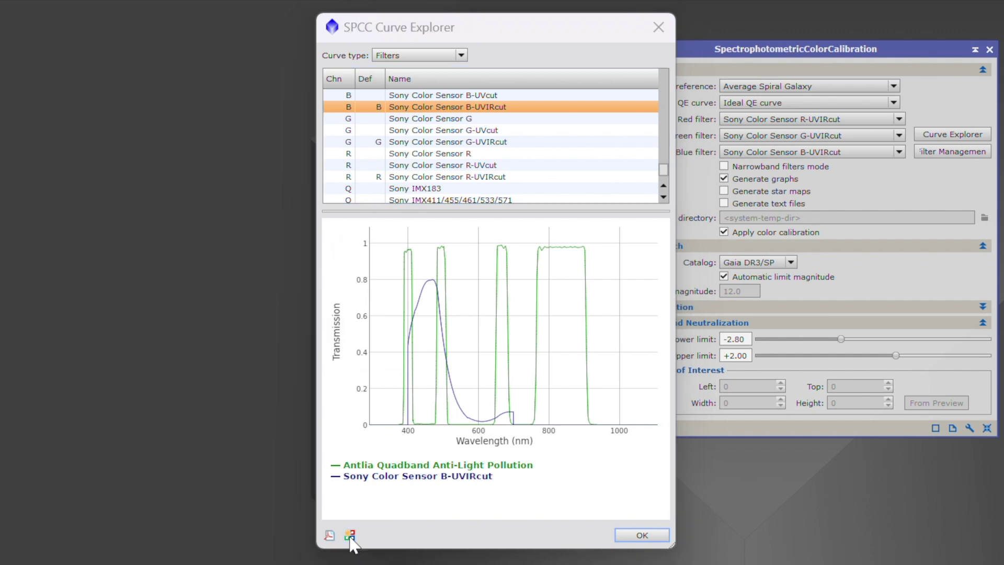
key(alt+Tab)
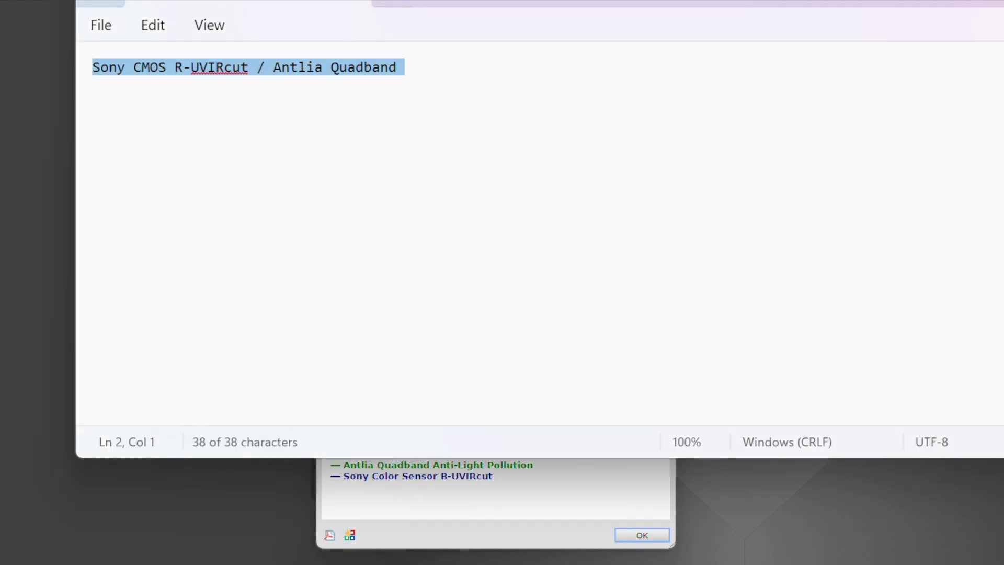
click(799, 529)
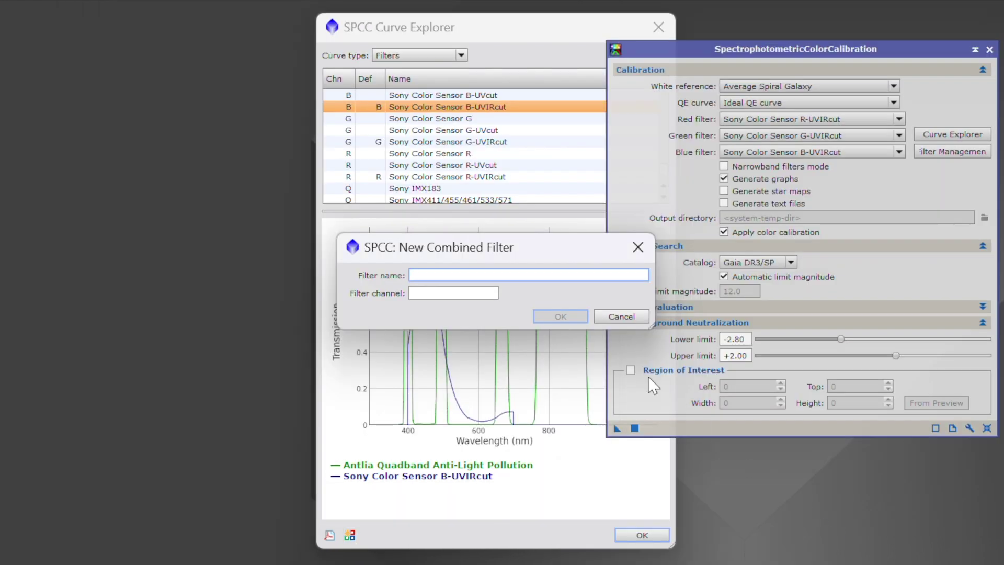
text(Sony CMOS R-UVIRcut / Antlia Quadband)
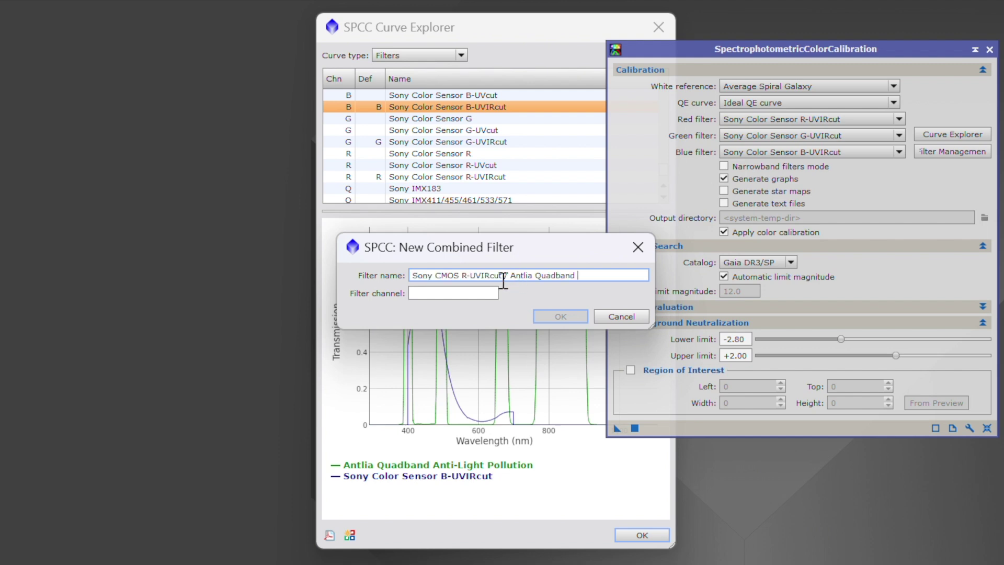
click(464, 276)
key(BackSpace)
text(B)
click(440, 294)
text(B)
click(568, 315)
Step: Select the Antlia Quadband Anti-Light Pollution filter together with Sony Color Sensor G-UVIRcut in the Curve Explorer's filter list
key(alt+Tab)
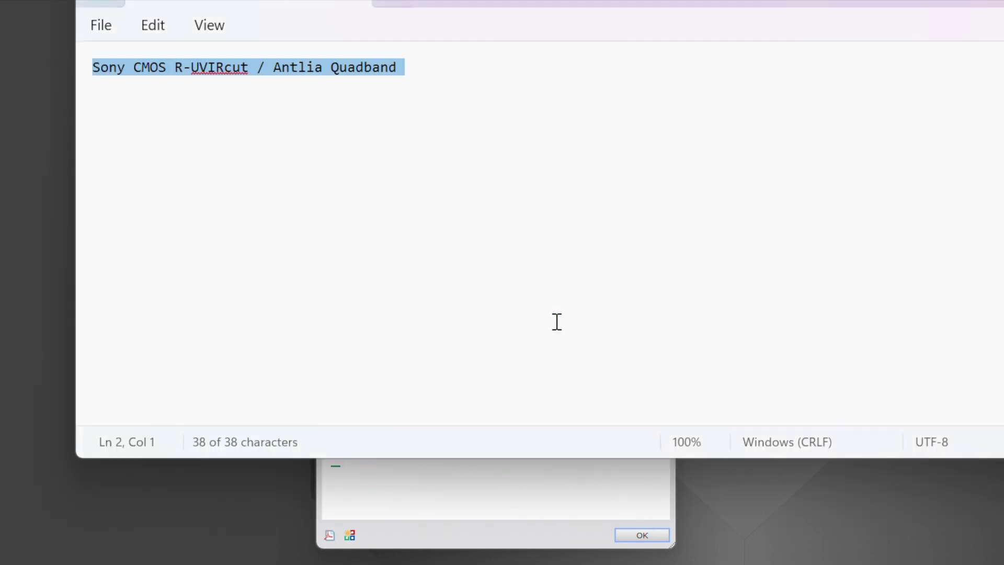
key(alt+Tab)
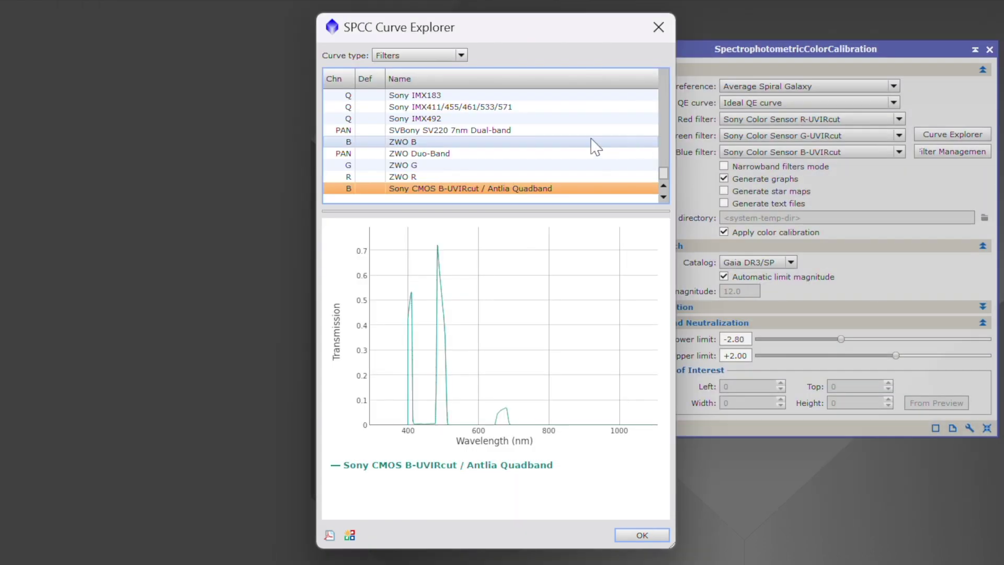
scroll(513, 163, down, 10)
drag(666, 159, 585, 64)
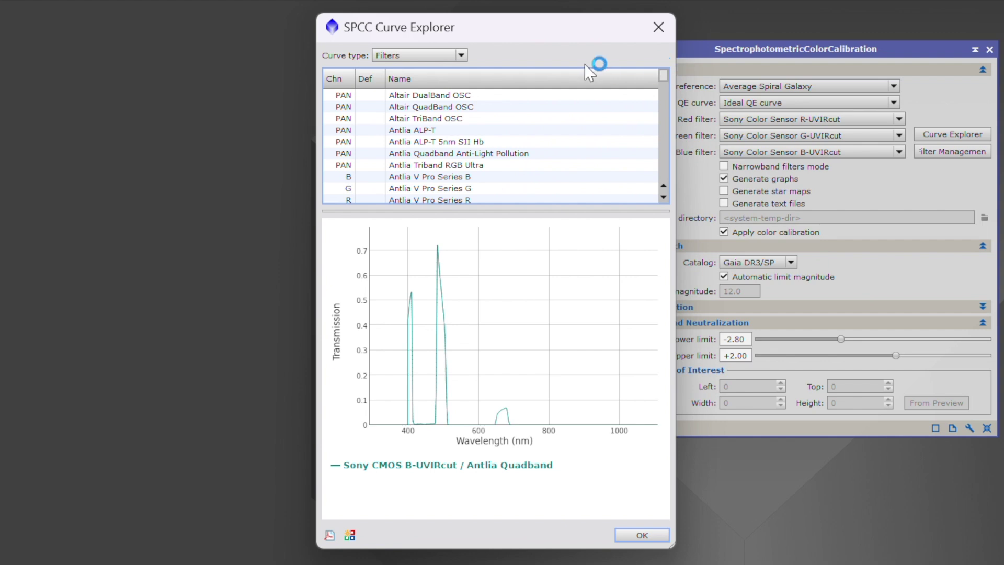
click(452, 155)
drag(663, 77, 549, 146)
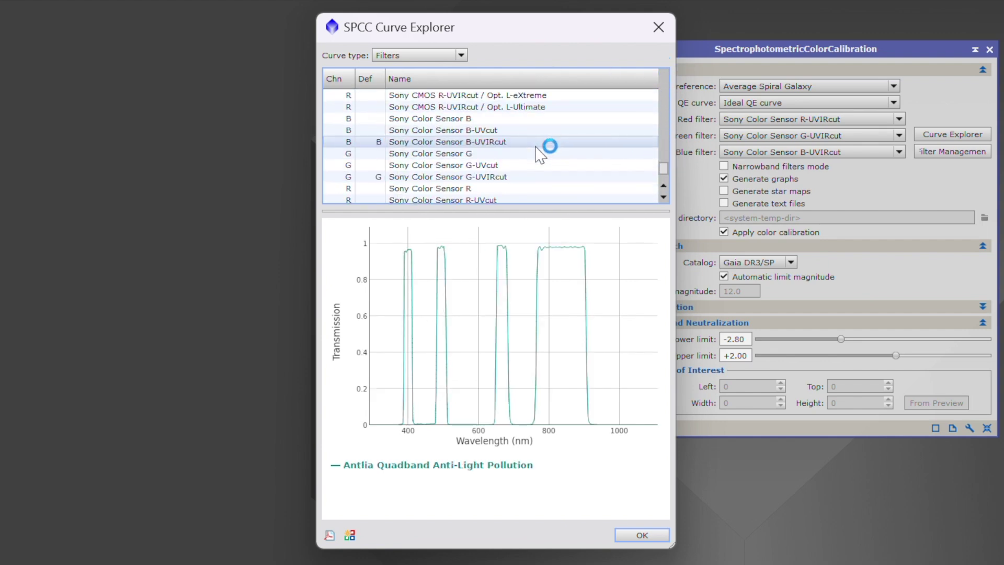
click(415, 177)
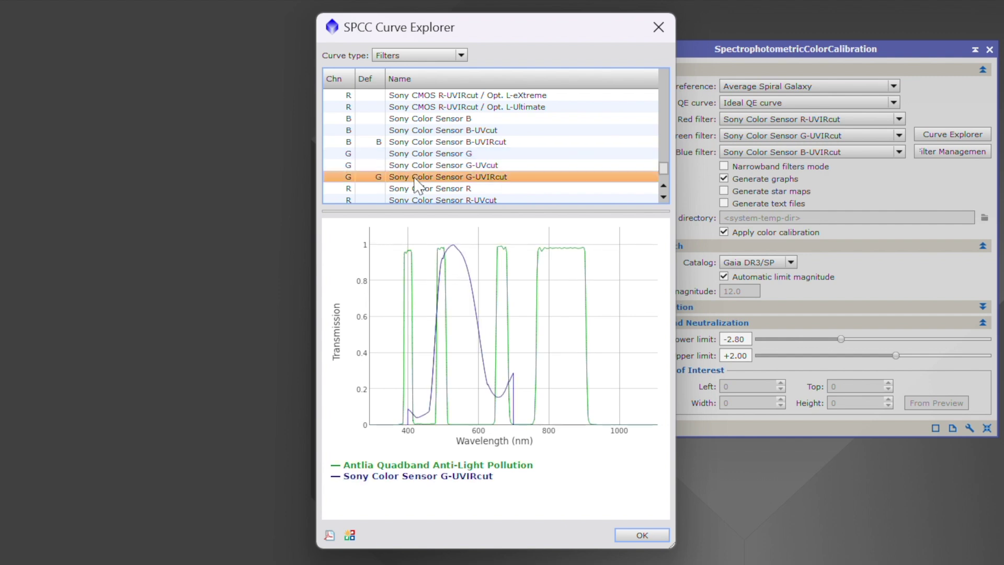
Step: Combine the selected curves into a new filter named "Sony CMOS G-UVIRcut / Antlia Quadband" with channel G
click(350, 534)
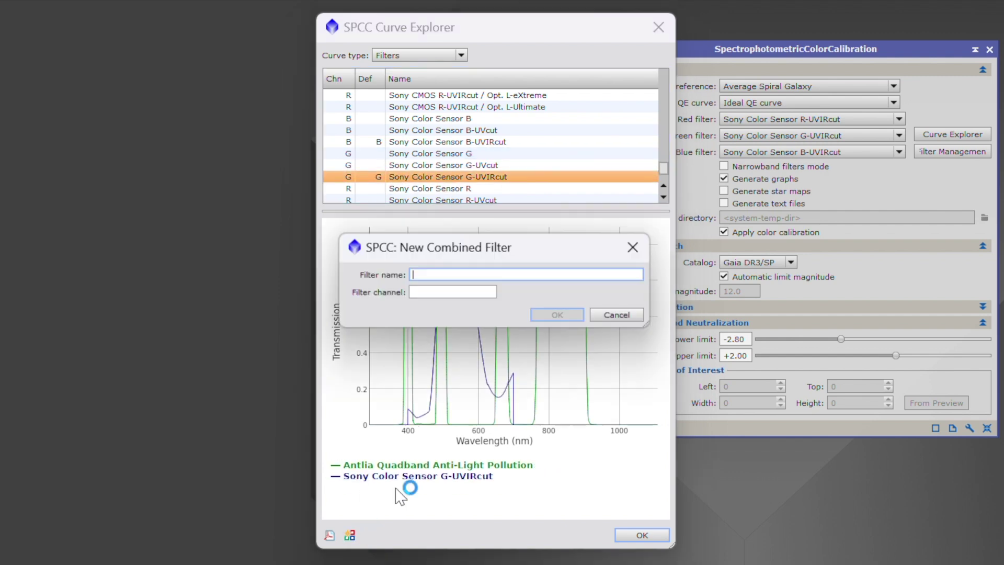
text(Sony CMOS R-UVIRcut / Antlia Quadband)
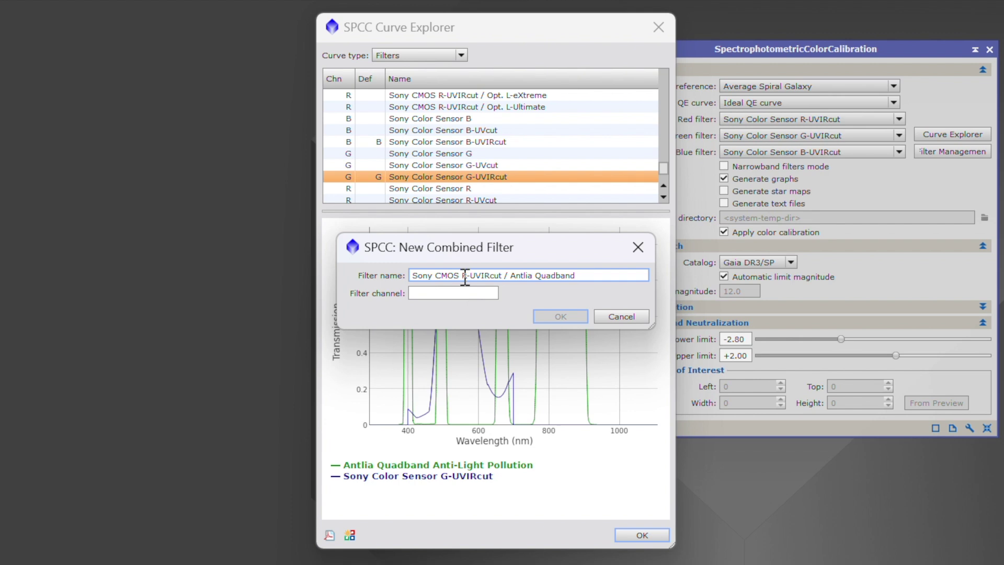
key(BackSpace)
text(B)
key(BackSpace)
text(G)
click(448, 293)
text(G)
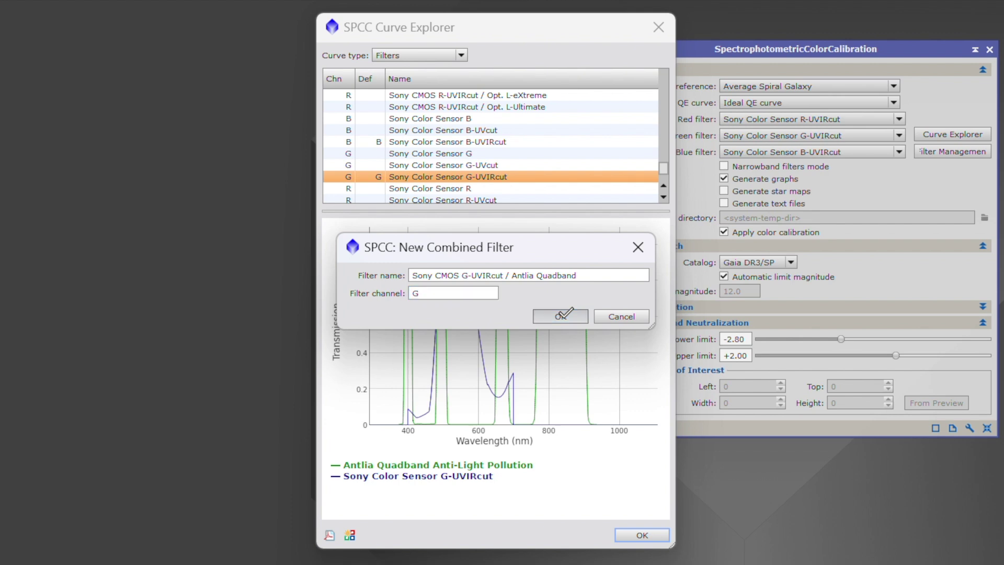
click(561, 314)
Step: Select the Antlia Quadband Anti-Light Pollution filter together with Sony Color Sensor R-UVIRcut in the Curve Explorer's filter list
drag(665, 176, 659, 84)
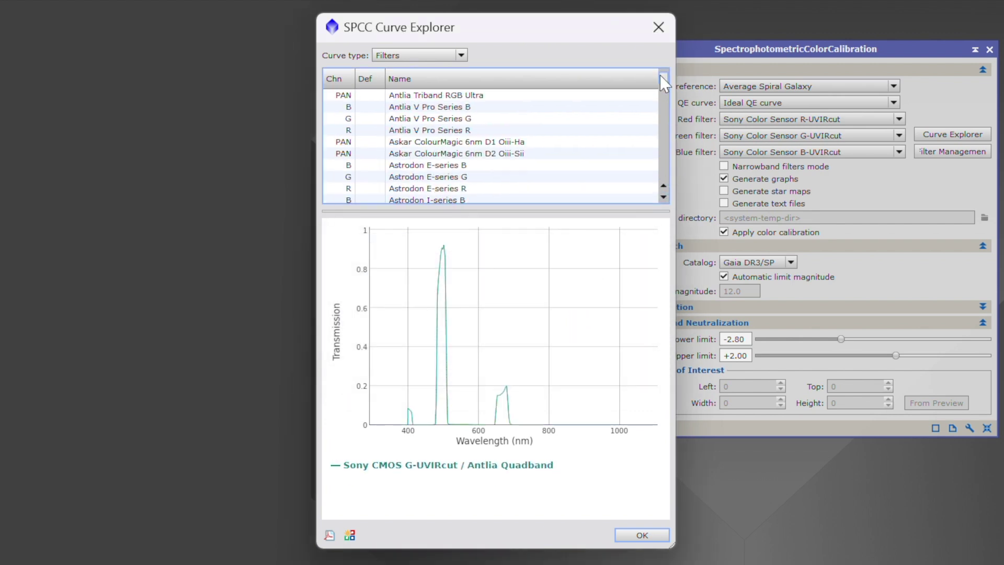
click(434, 154)
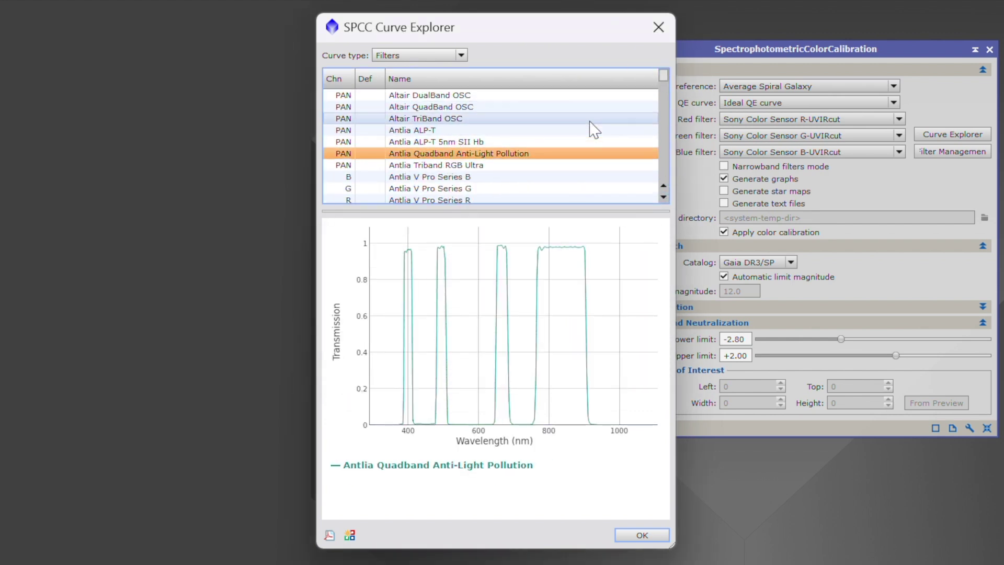
drag(666, 81, 661, 148)
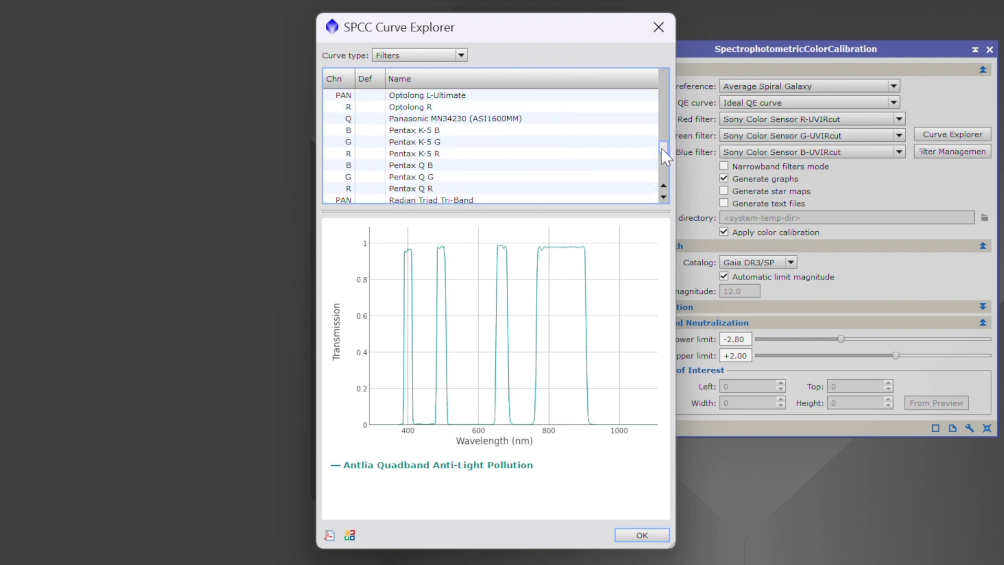
scroll(520, 166, down, 10)
scroll(531, 182, down, 3)
drag(519, 173, 417, 166)
click(419, 166)
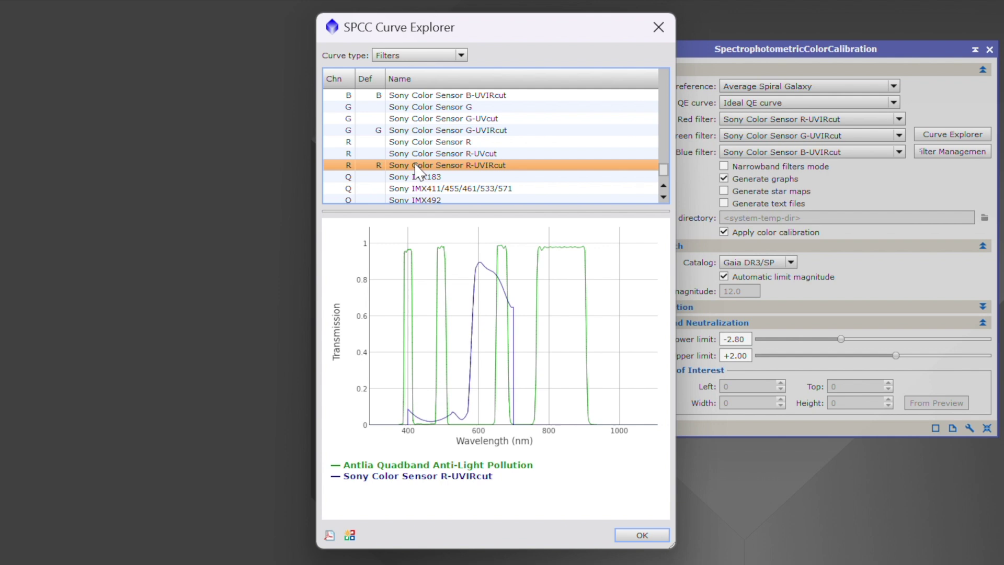
Step: Create the combined filter "Sony CMOS R-UVIRcut / Antlia Quadband" with channel R and save all newly defined combined filters
click(350, 536)
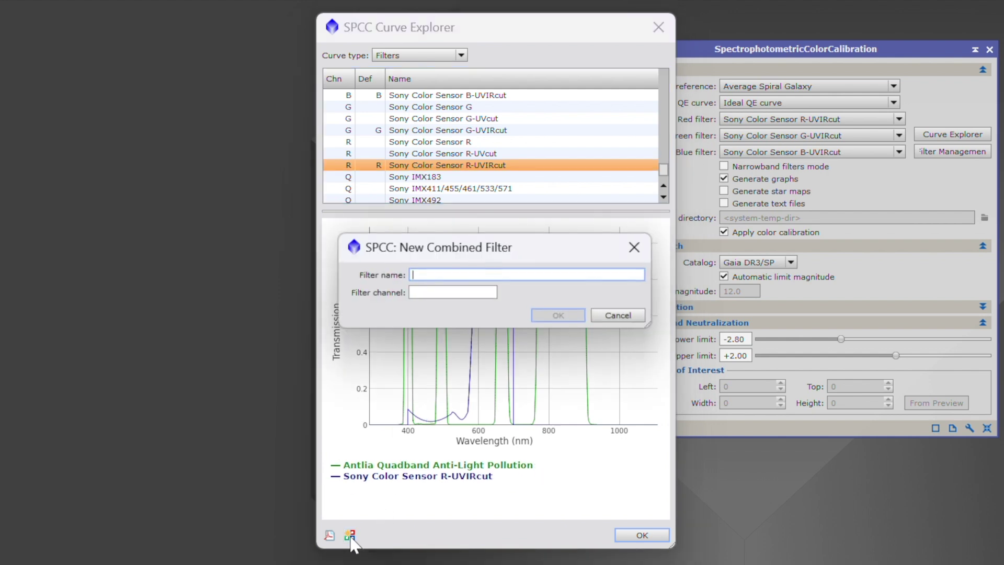
text(Sony CMOS G-UVIRcut / Antlia Quadband)
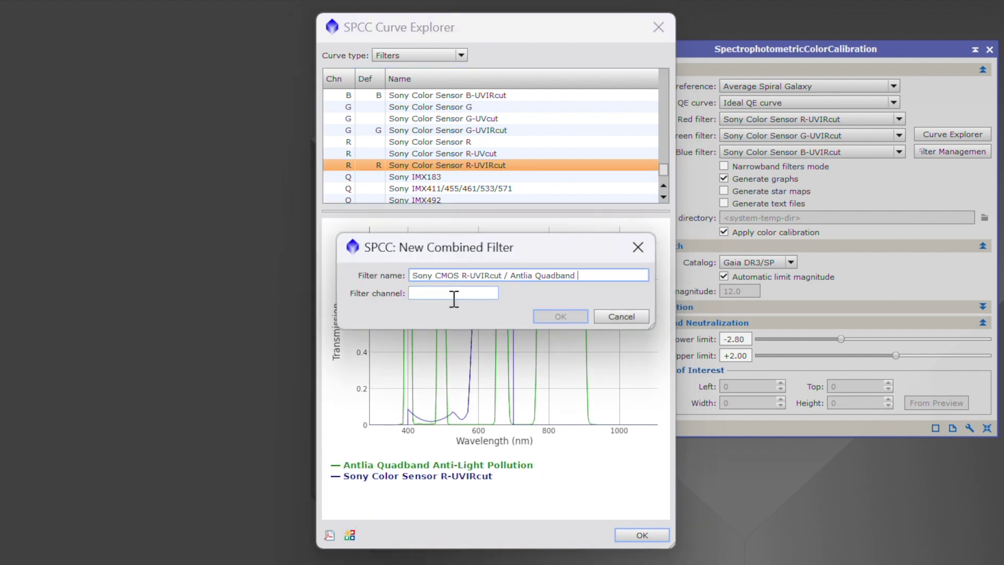
click(463, 275)
key(Delete)
text(R)
click(417, 290)
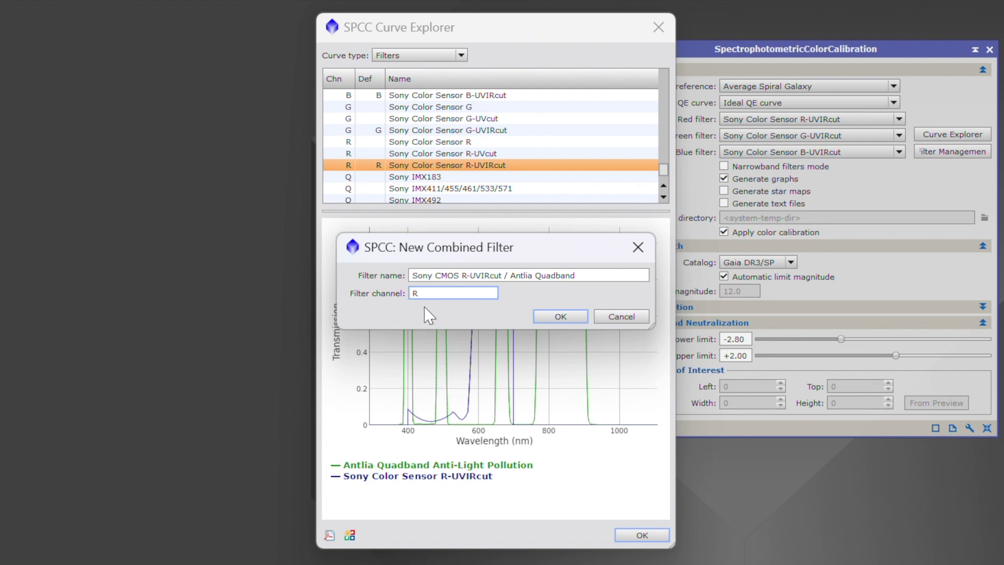
click(559, 316)
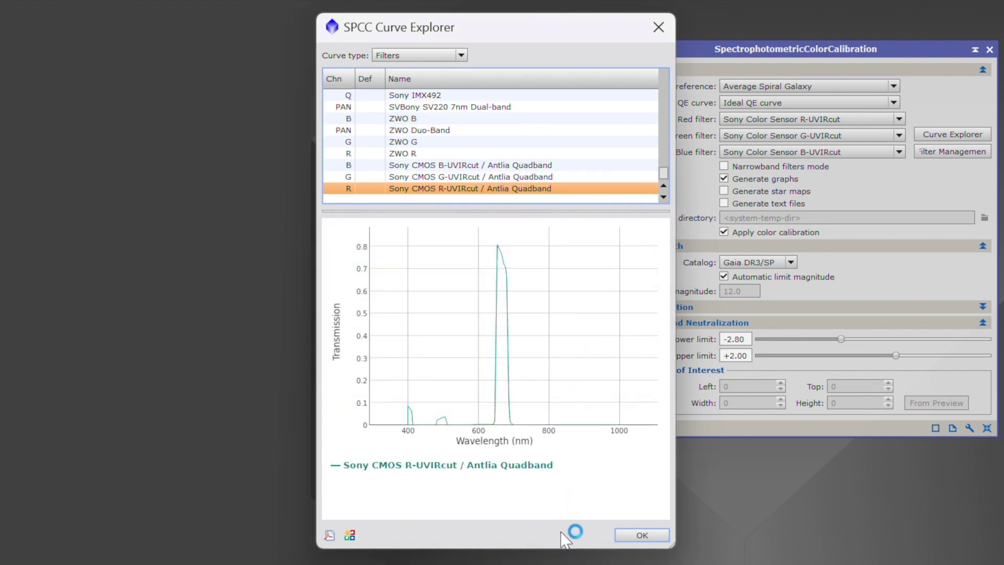
click(639, 533)
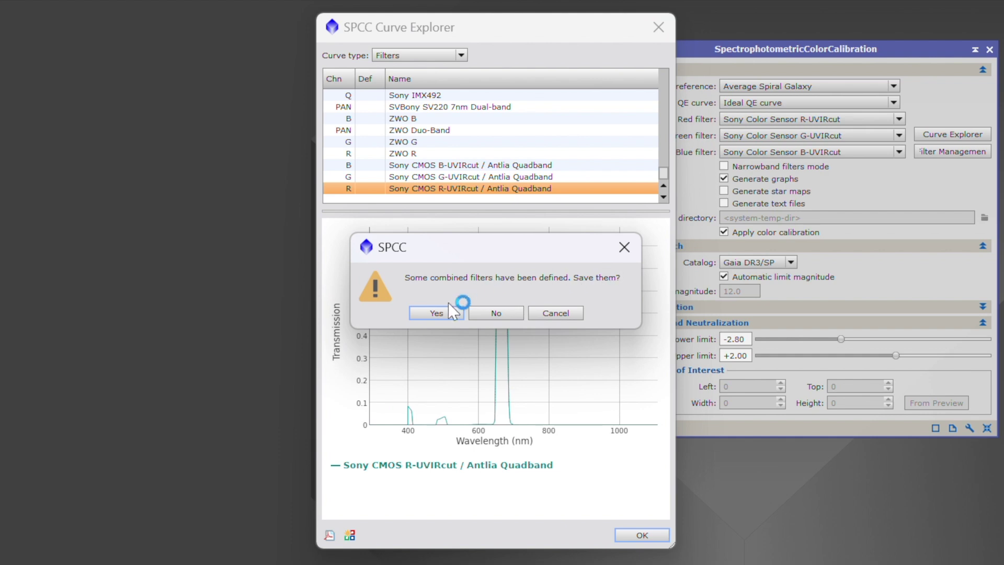
click(436, 313)
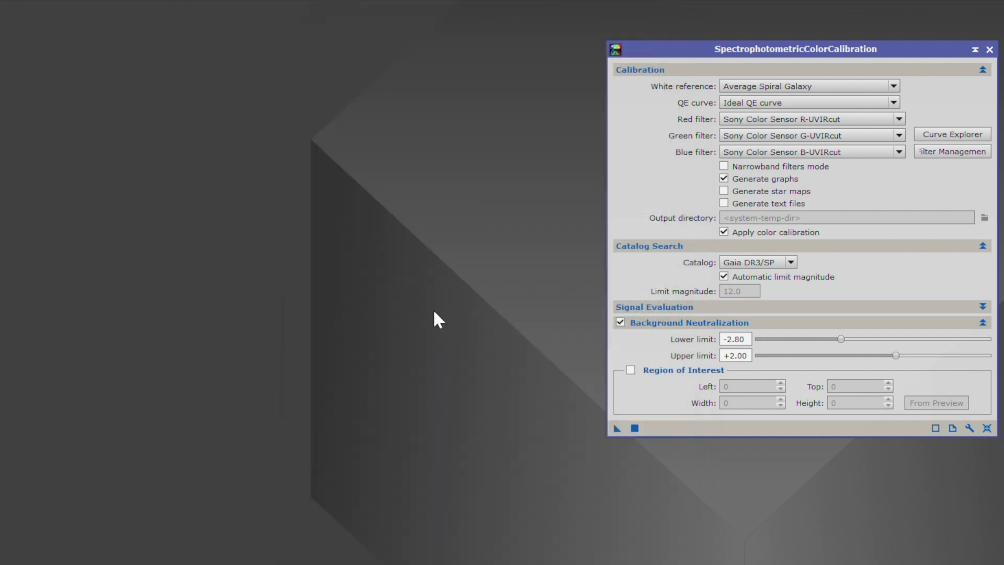
Step: Look through the red, green and blue filter choices for the saved Sony CMOS / Antlia Quadband combinations
click(814, 120)
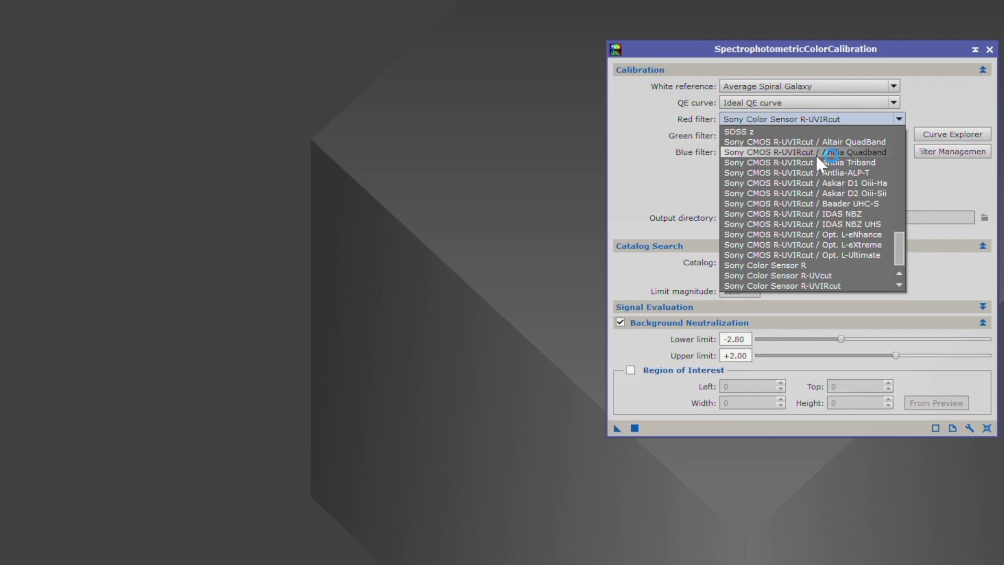
click(933, 185)
click(856, 136)
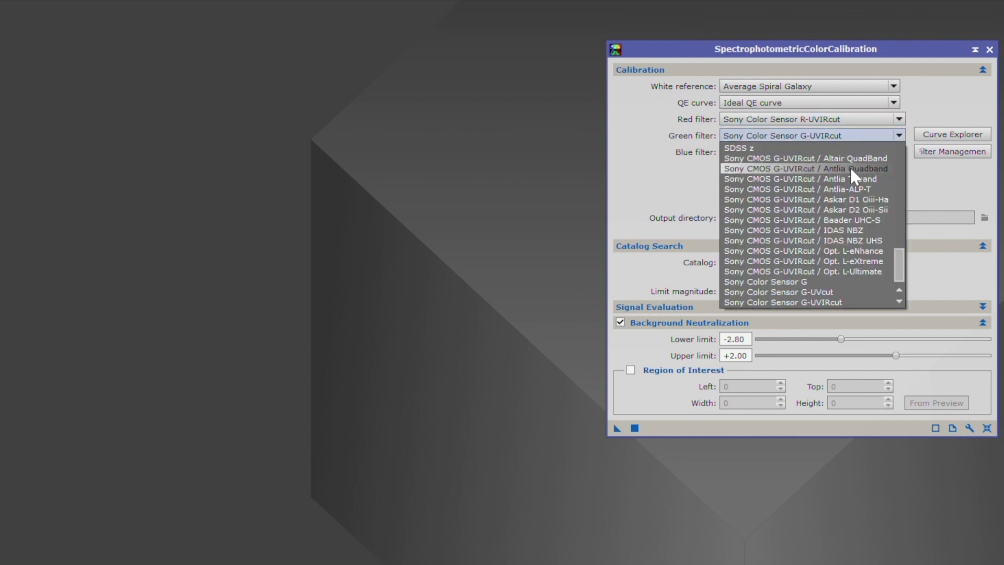
click(949, 172)
click(849, 153)
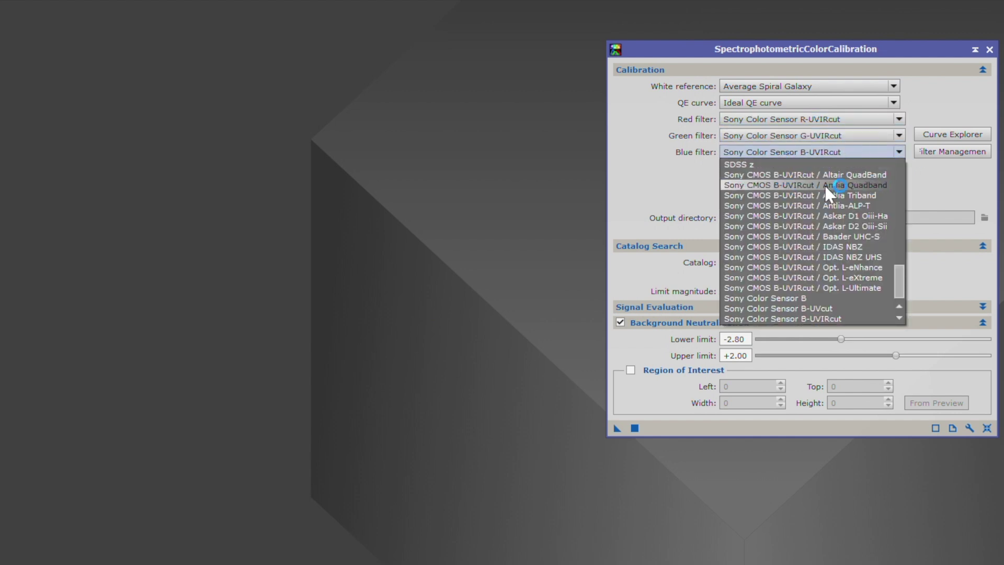
click(957, 189)
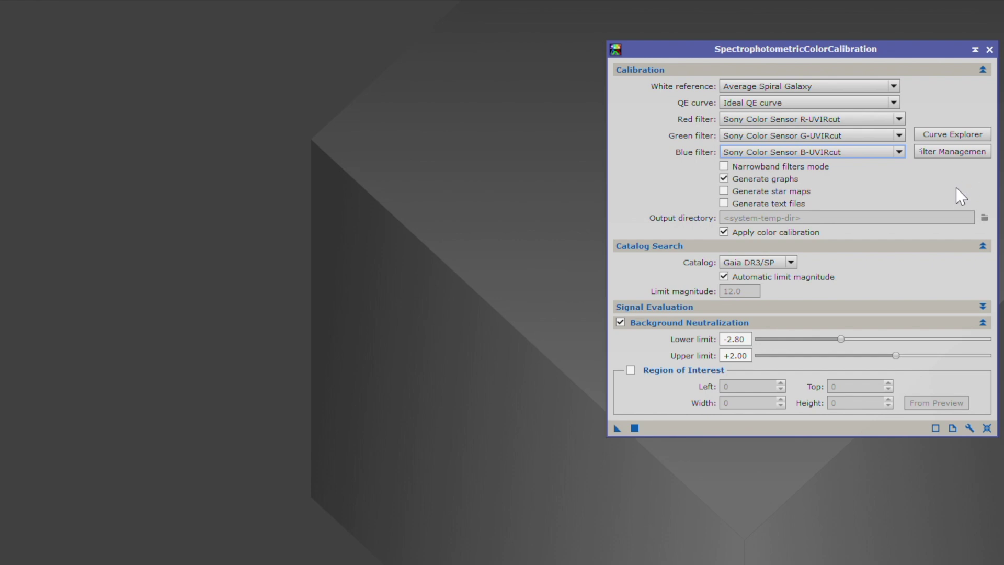
click(829, 119)
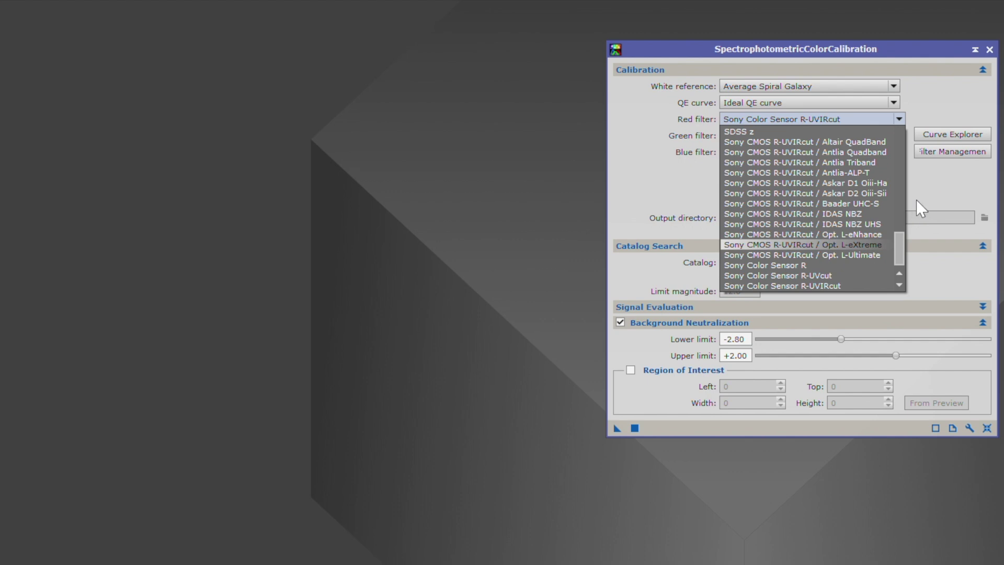
click(933, 186)
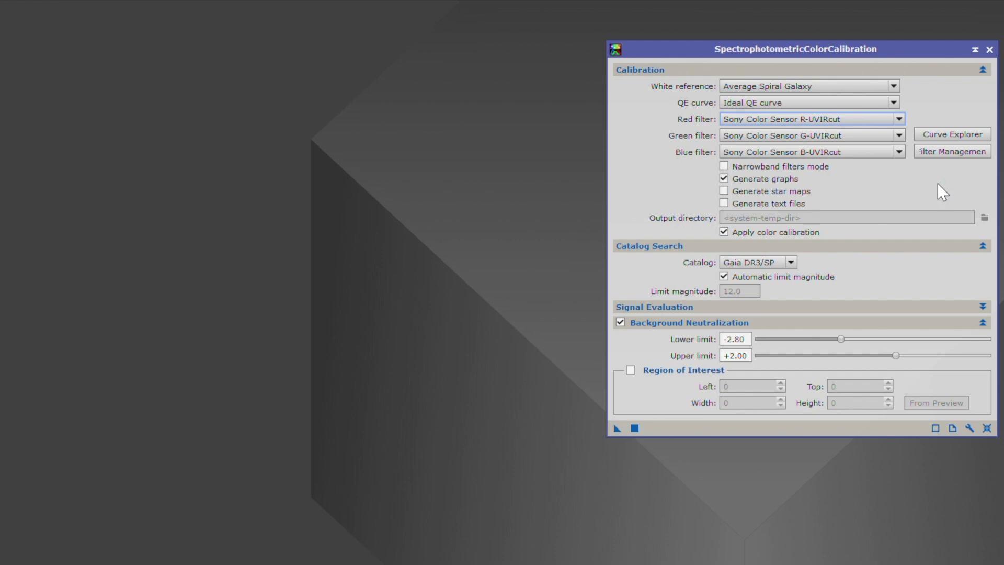
Step: Export the XML filters database through SPCC's filter management to C:/SPCC filters/MY FILTERS.xspd
click(949, 151)
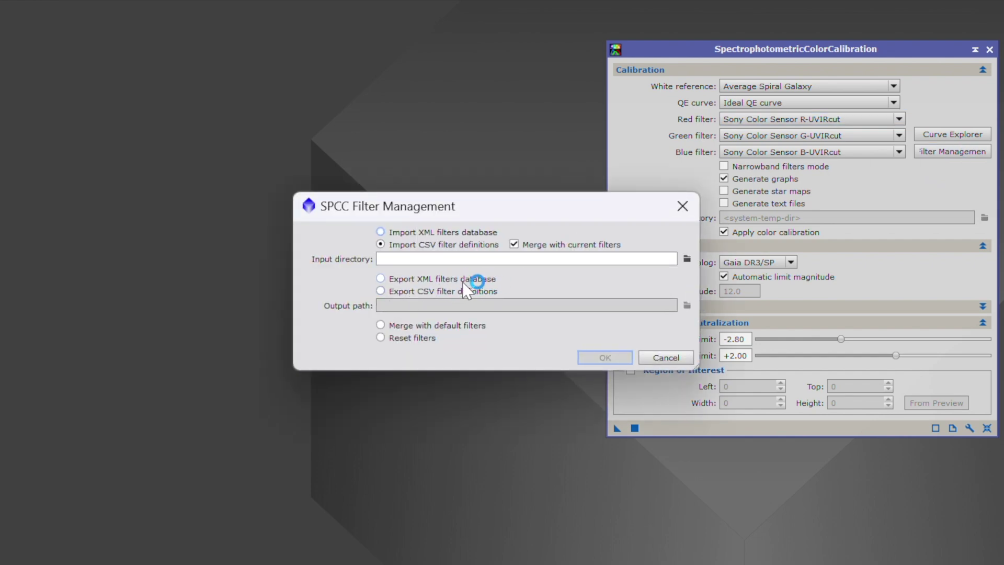
click(383, 280)
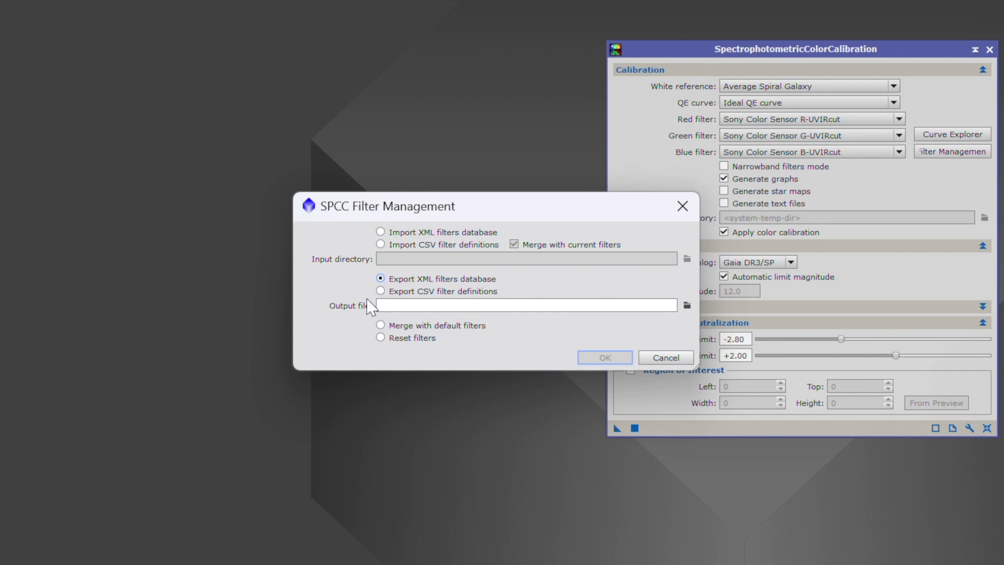
click(687, 306)
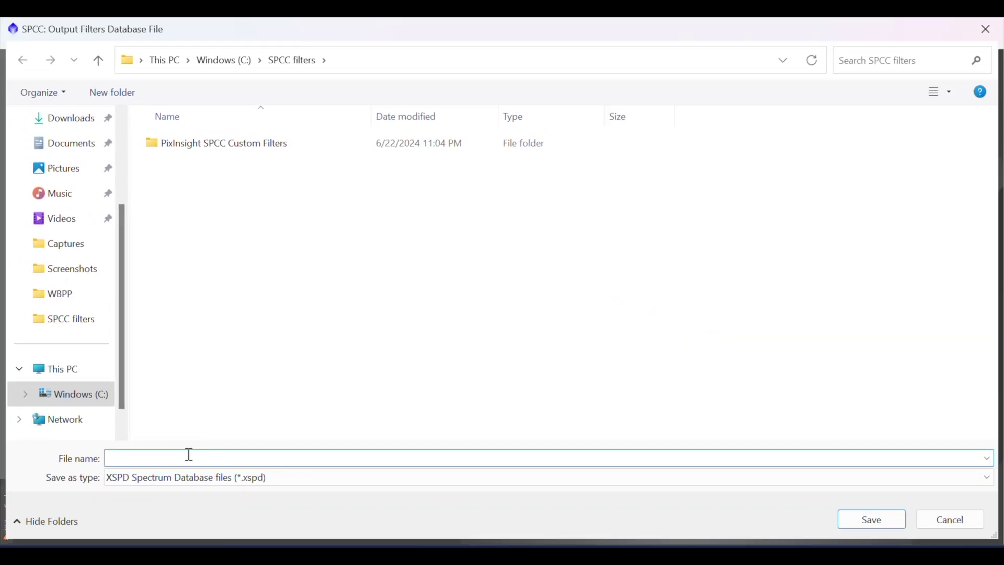
text(MY FILTERS)
key(Return)
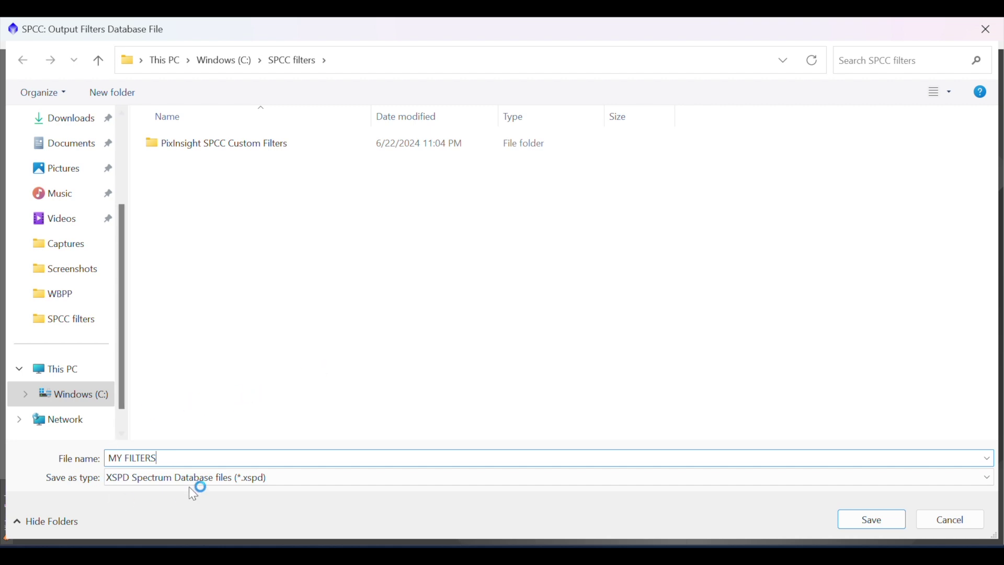
click(868, 518)
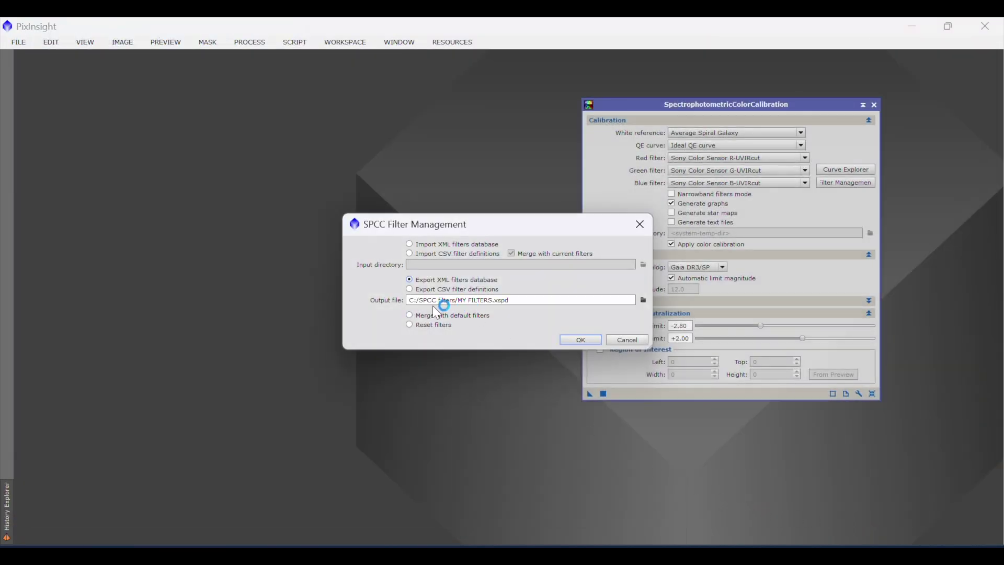
click(578, 339)
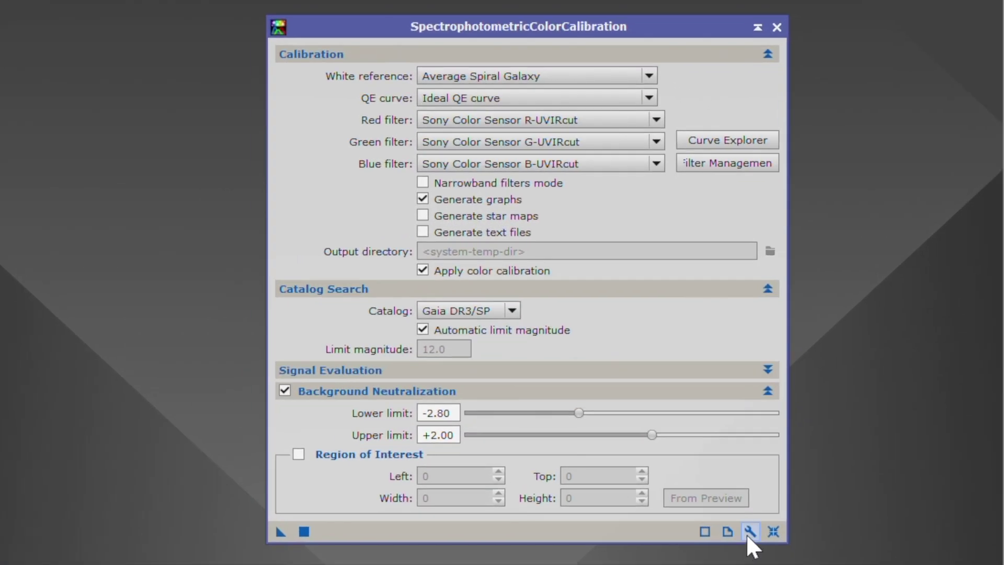
Step: Set the filters database in the SPCC preferences to C:/SPCC filters/MY FILTERS.xspd
click(749, 530)
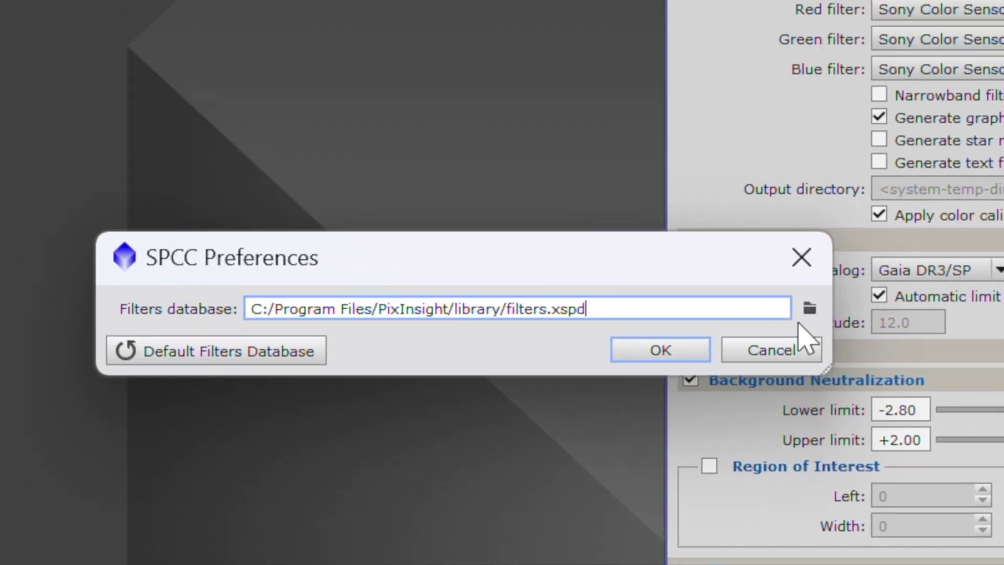
click(585, 332)
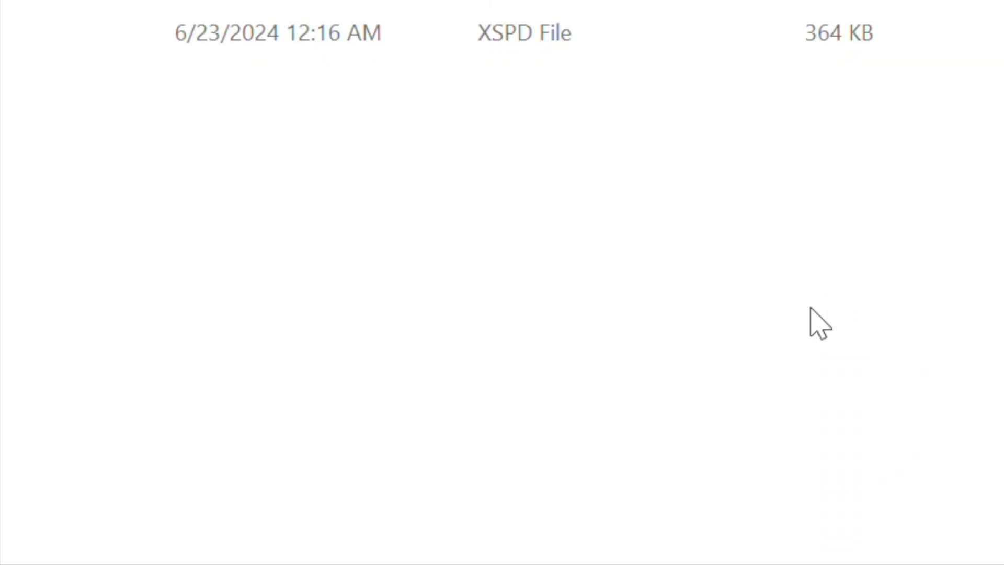
click(156, 167)
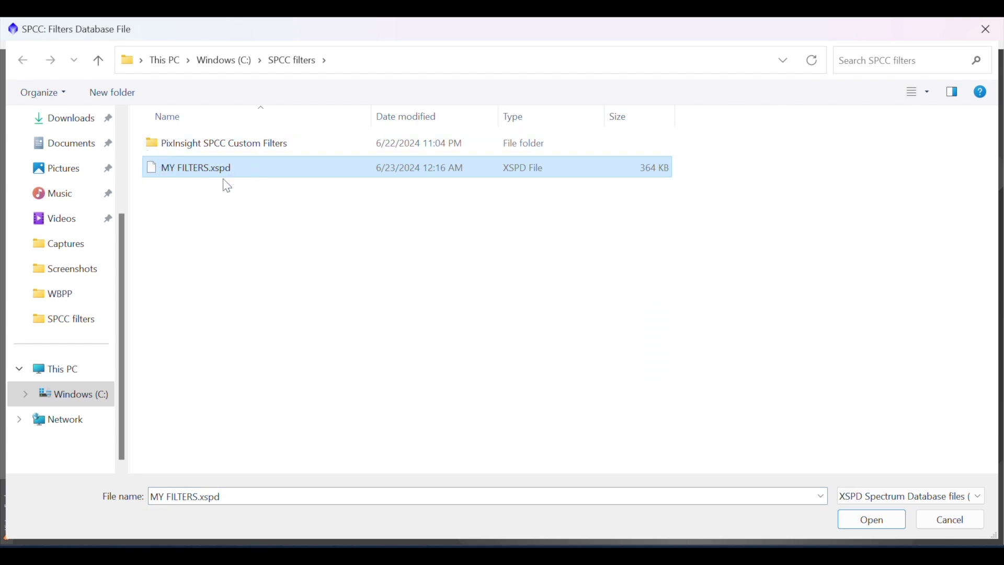
click(871, 520)
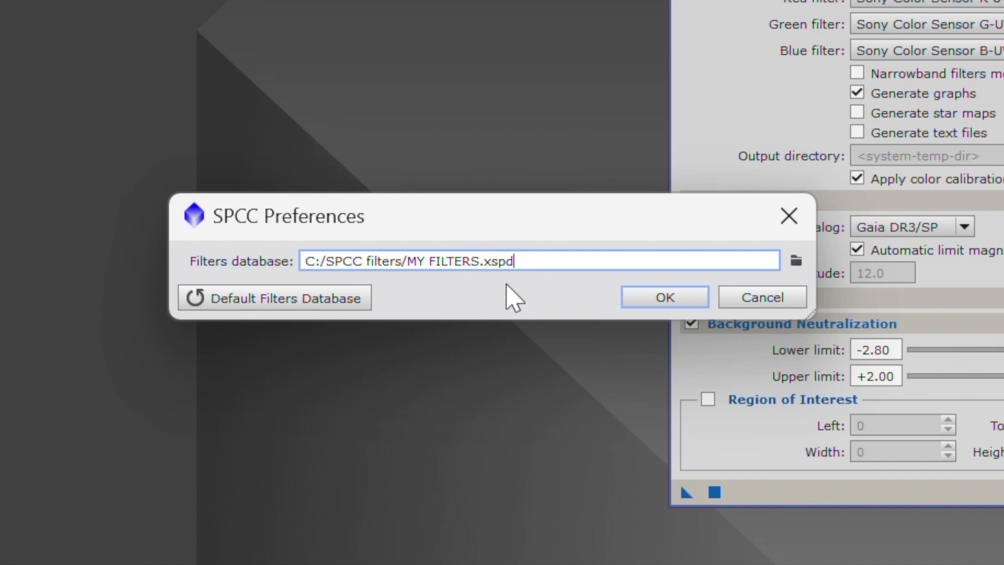
click(665, 296)
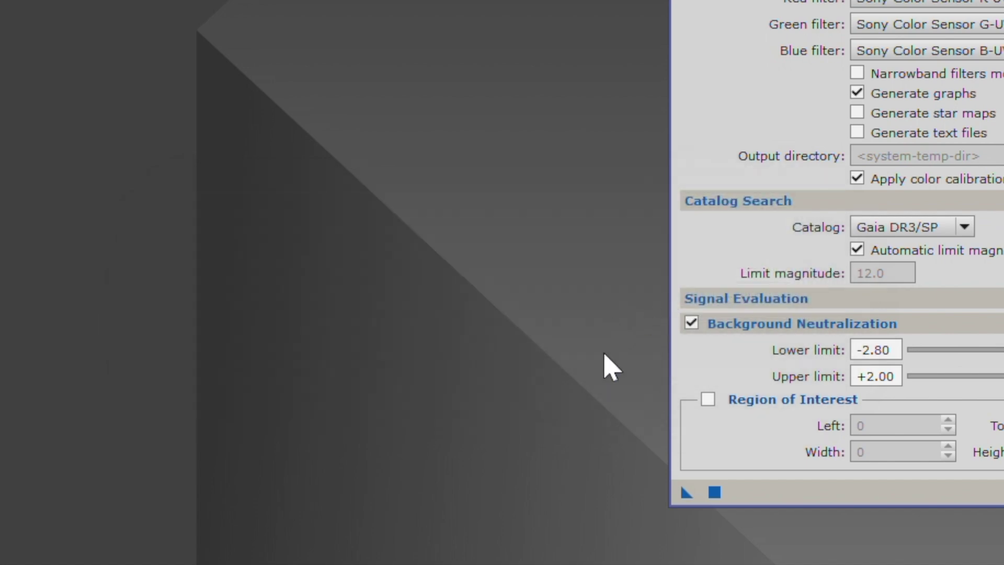